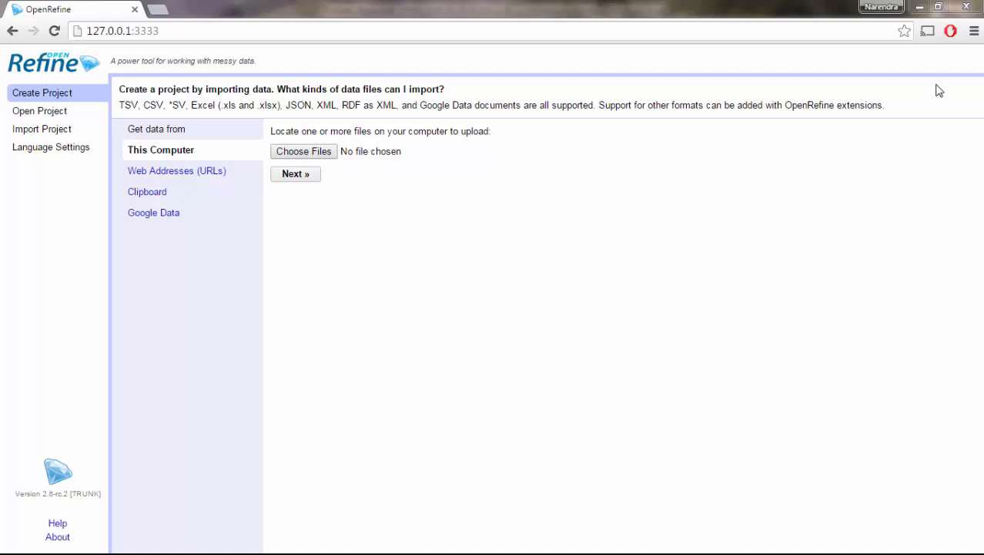
Step: Switch to the Excel workbook and examine the naming variants of AnthroSource and Taylor & Francis Online in the Database/Package column
left_click(923, 7)
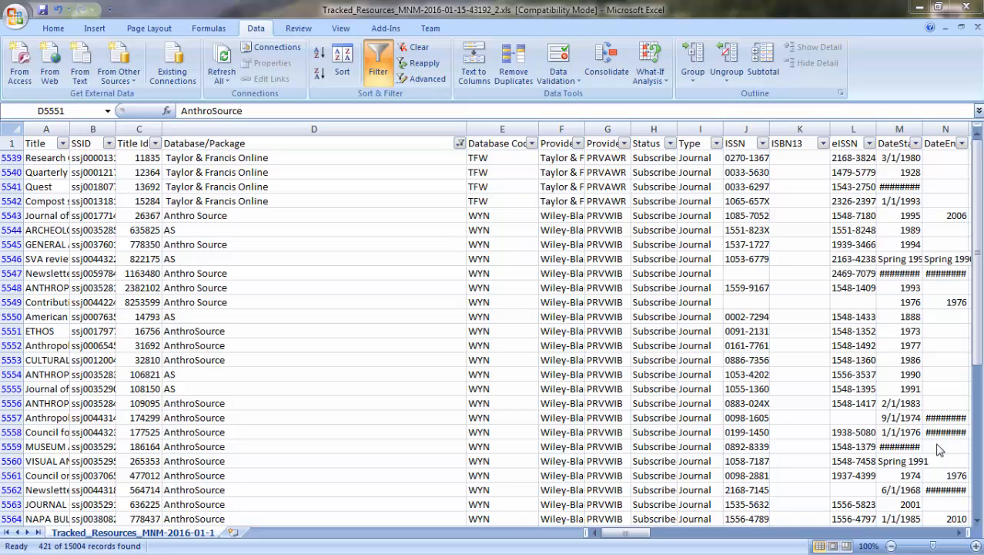
left_click(275, 126)
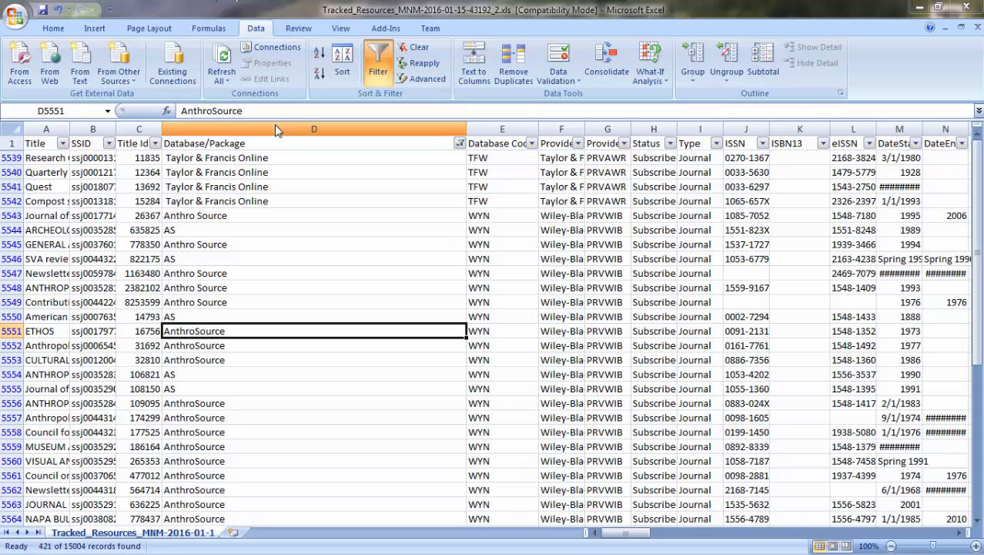
left_click(233, 245)
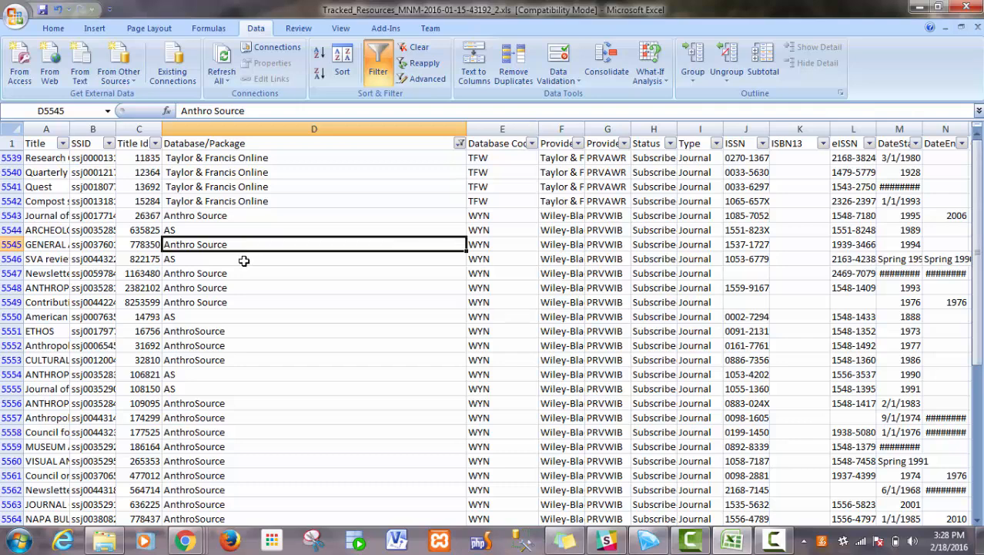
left_click(245, 259)
left_click(246, 248)
left_click(244, 403)
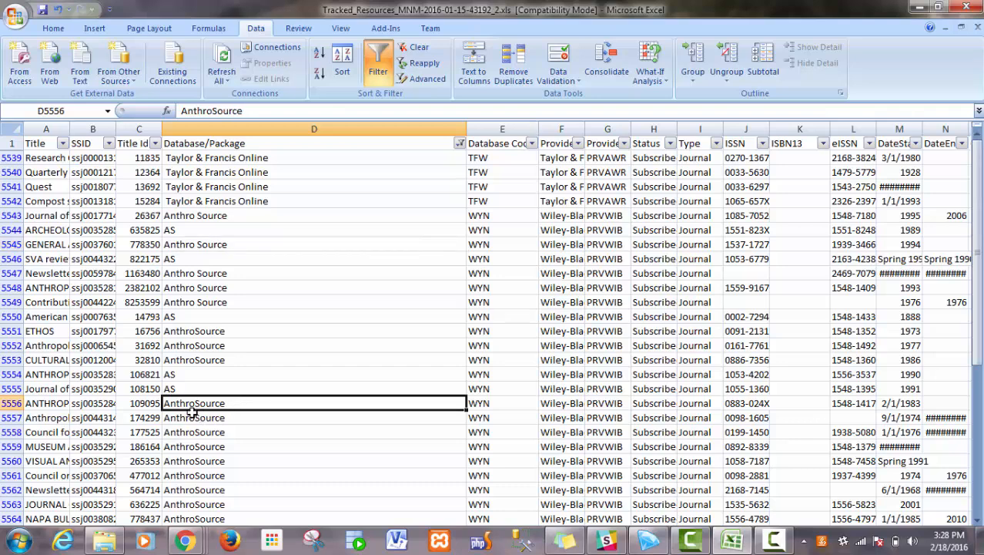
left_click(183, 317)
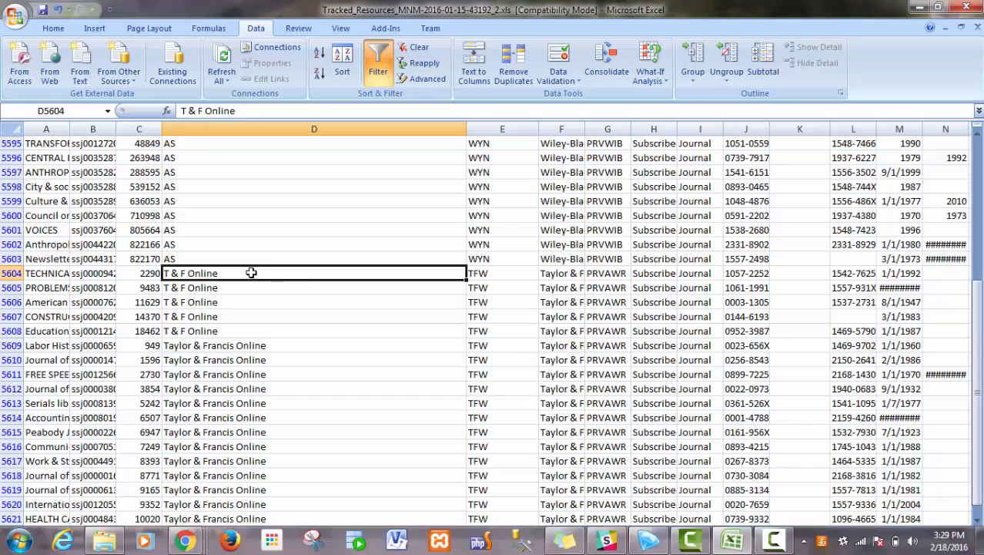
left_click(262, 347)
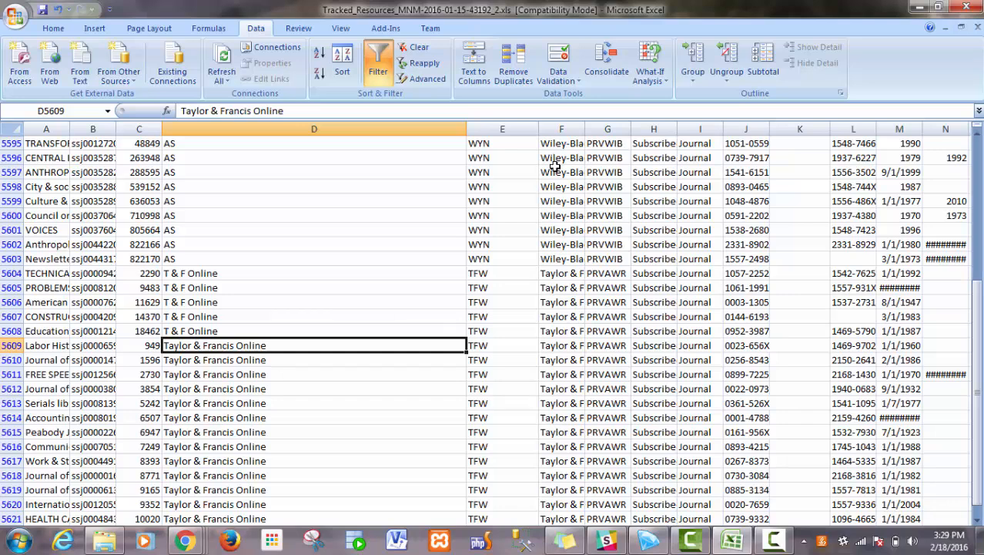
scroll(465, 266, "down", 1)
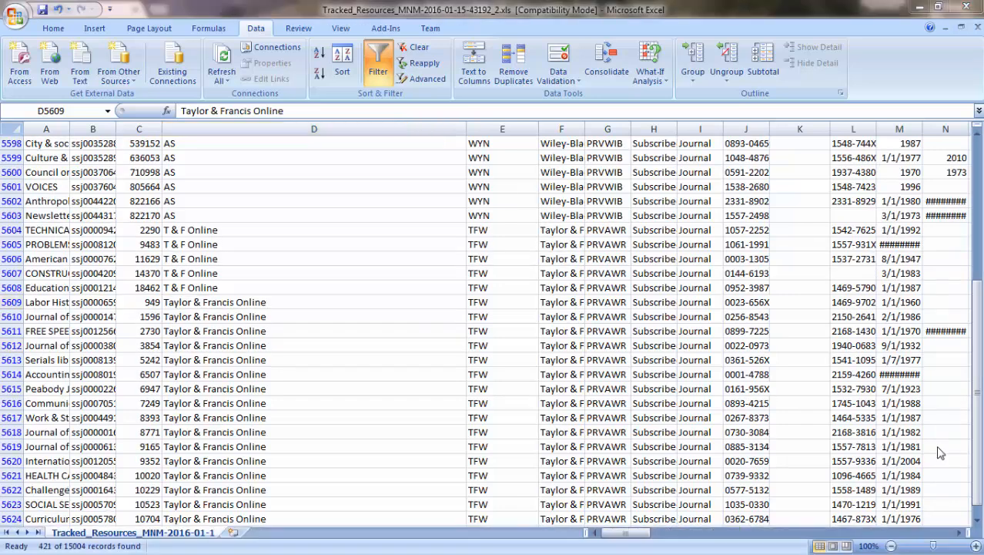
left_click(924, 9)
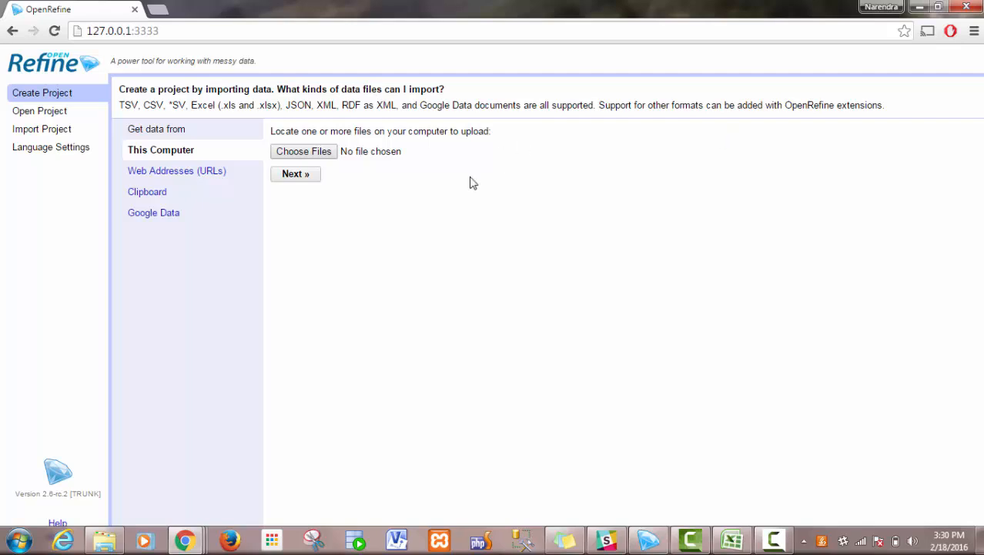
left_click(325, 156)
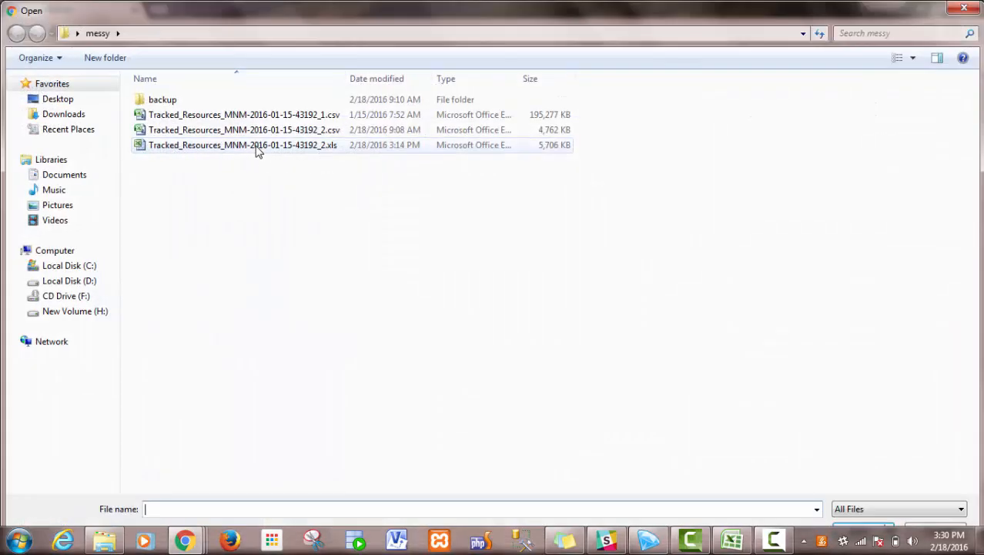
left_click(258, 150)
double_click(258, 150)
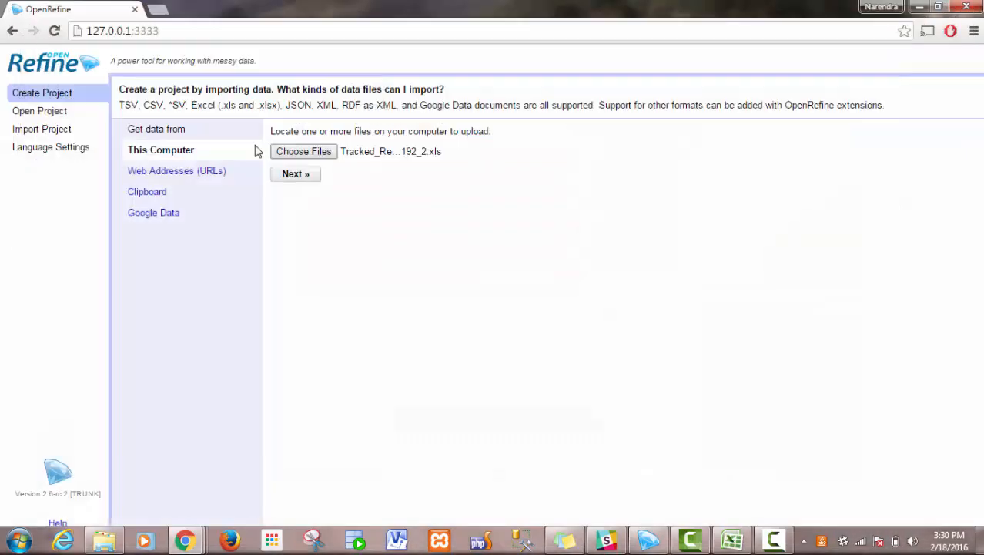
left_click(296, 175)
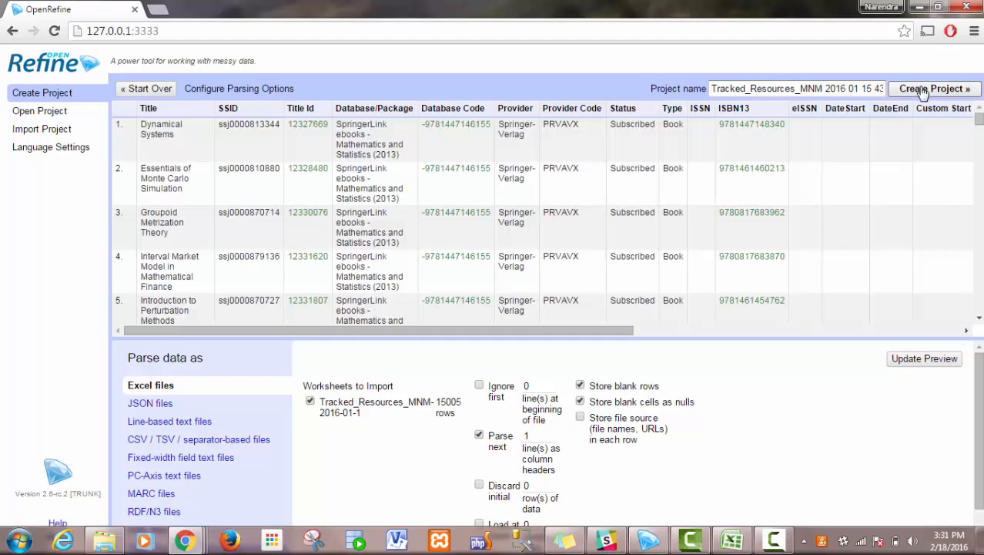
left_click(948, 95)
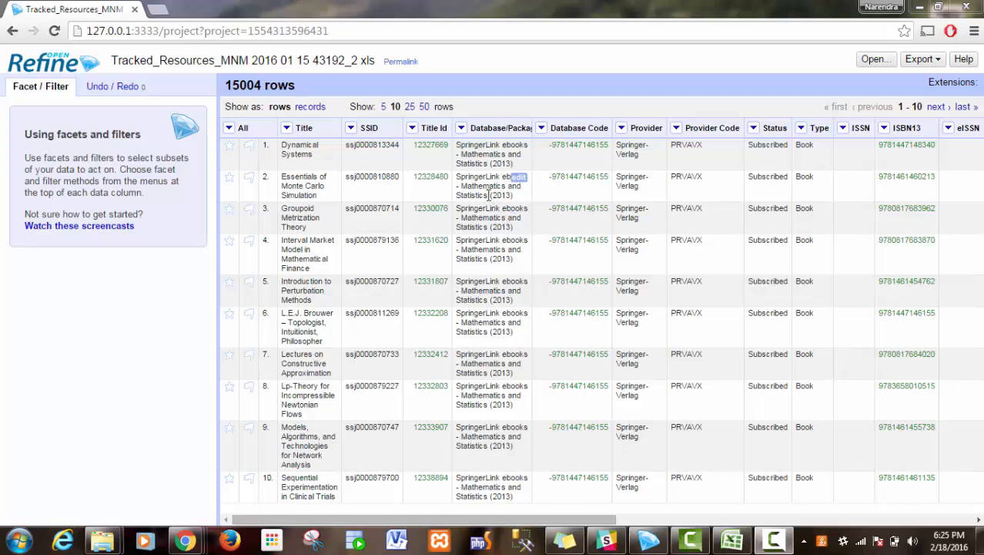
Step: Add a text facet on the Database/Package column
left_click(461, 129)
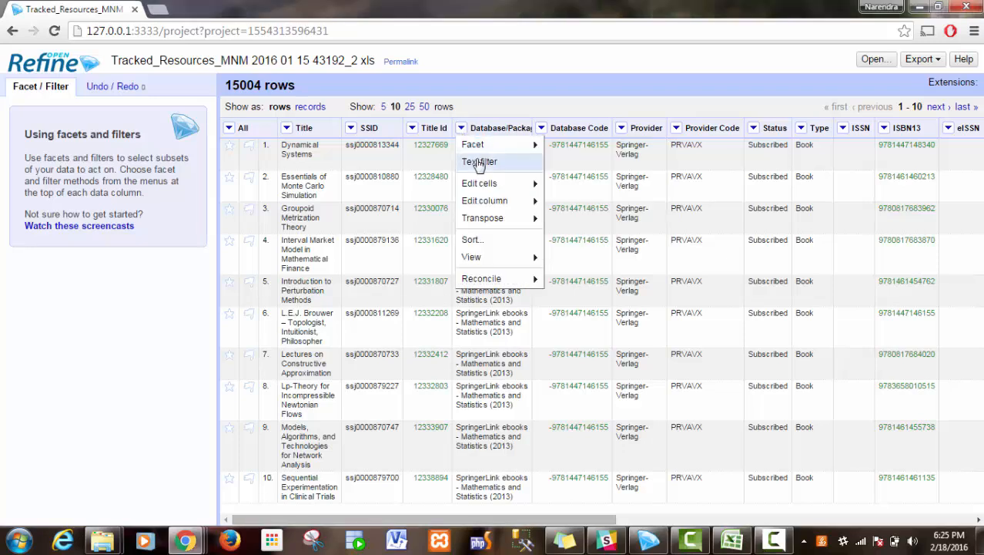
mouse_move(497, 144)
left_click(555, 147)
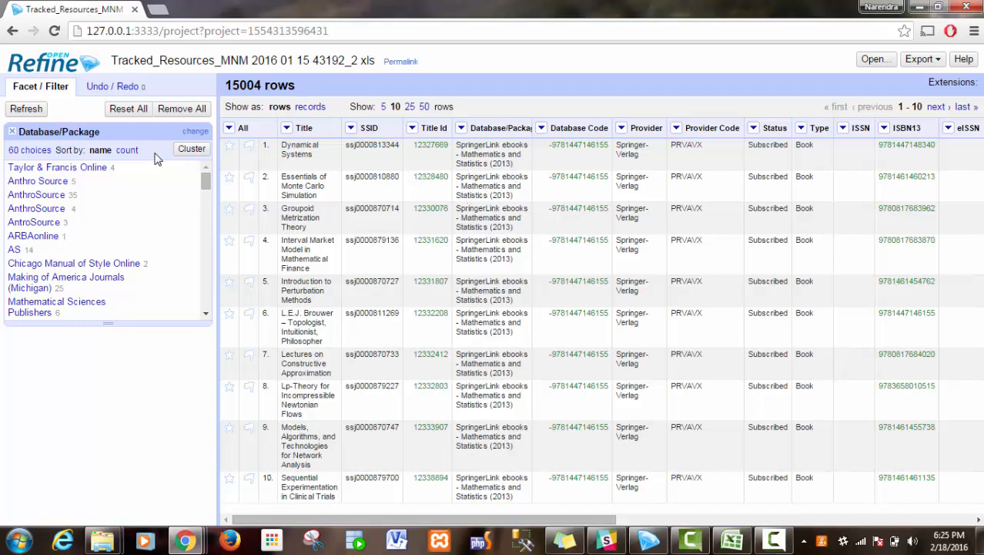
Step: Preview the Taylor & Francis Online rows and the facet's count sorting, restoring name sorting and the unfiltered rows
left_click(42, 171)
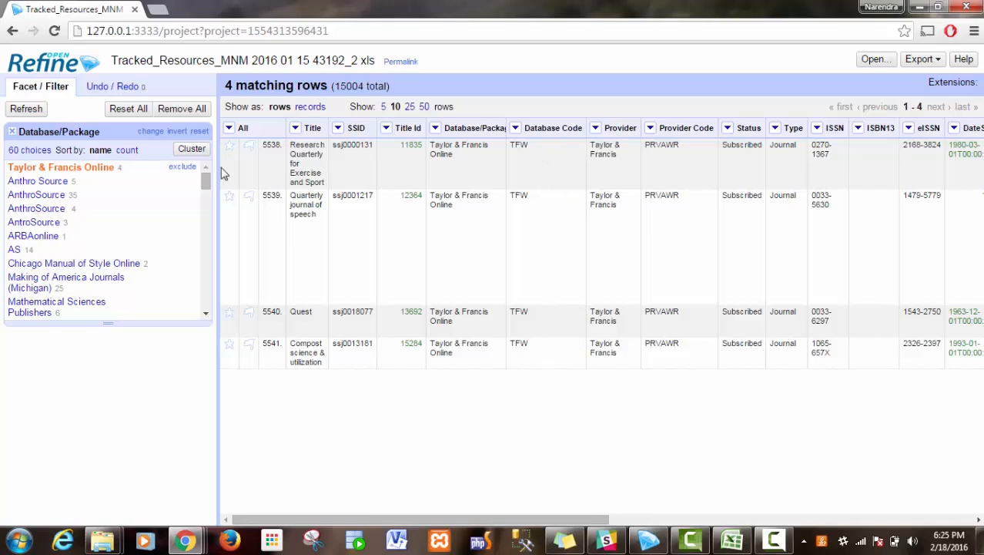
left_click(127, 150)
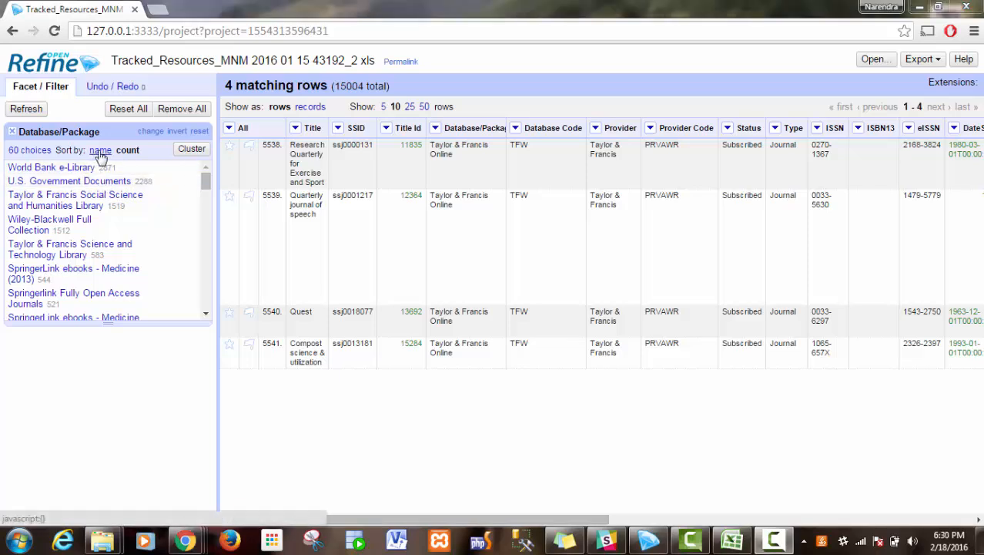
left_click(100, 151)
left_click(70, 172)
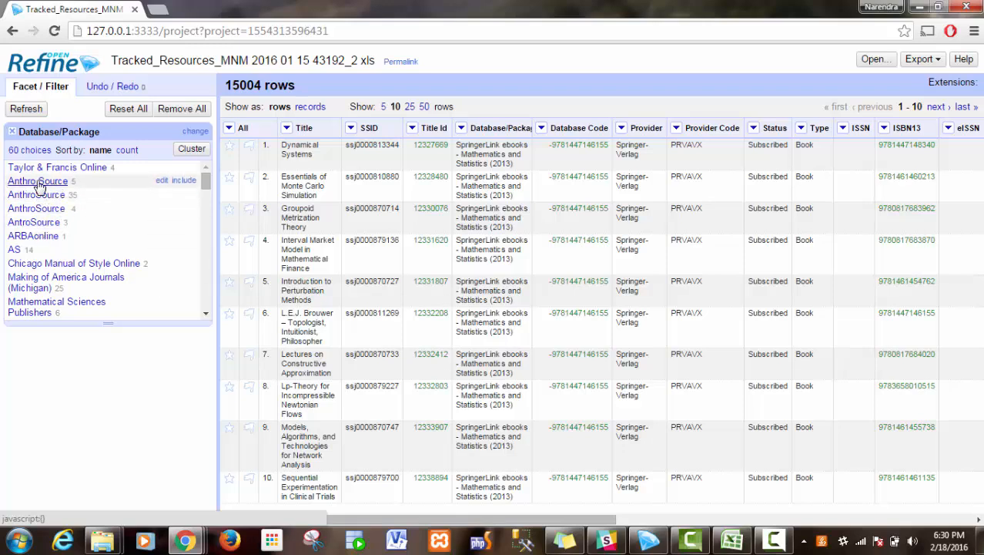
Step: Change the "Anthro Source" value in the Database/Package facet to "AnthroSource" for all its cells
left_click(162, 184)
key("Left")
key("Right")
key("Right")
key("Right")
key("Right")
key("Right")
key("Right")
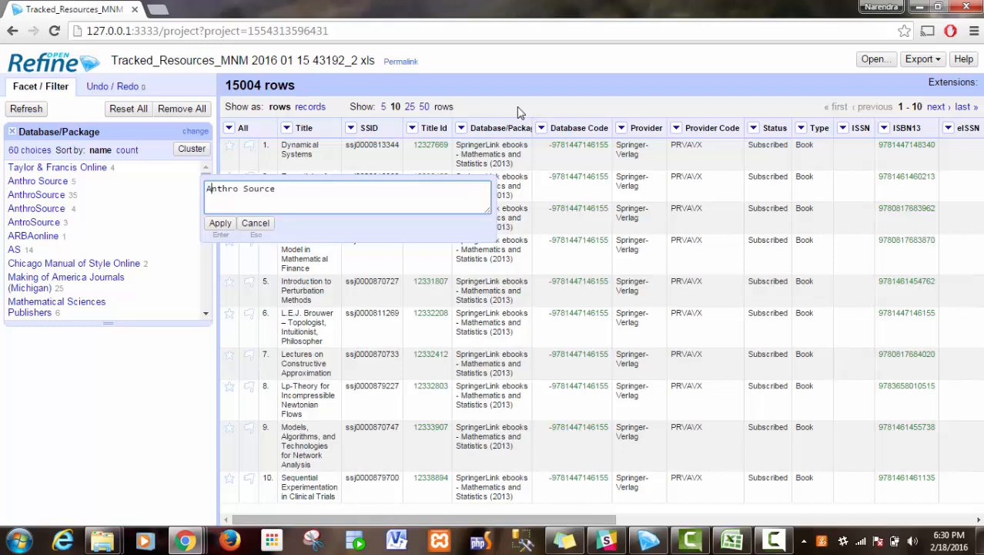
key("shift+Right")
key("shift+Right")
type("S")
key("End")
left_click(221, 224)
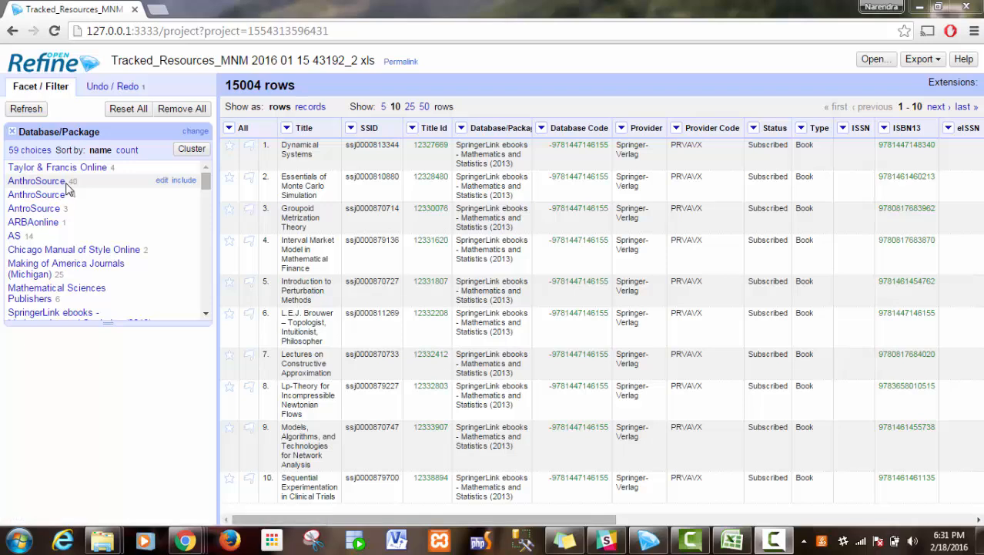
Step: Remove the trailing space from the second AnthroSource value in the Database/Package facet and apply the edit
left_click(163, 182)
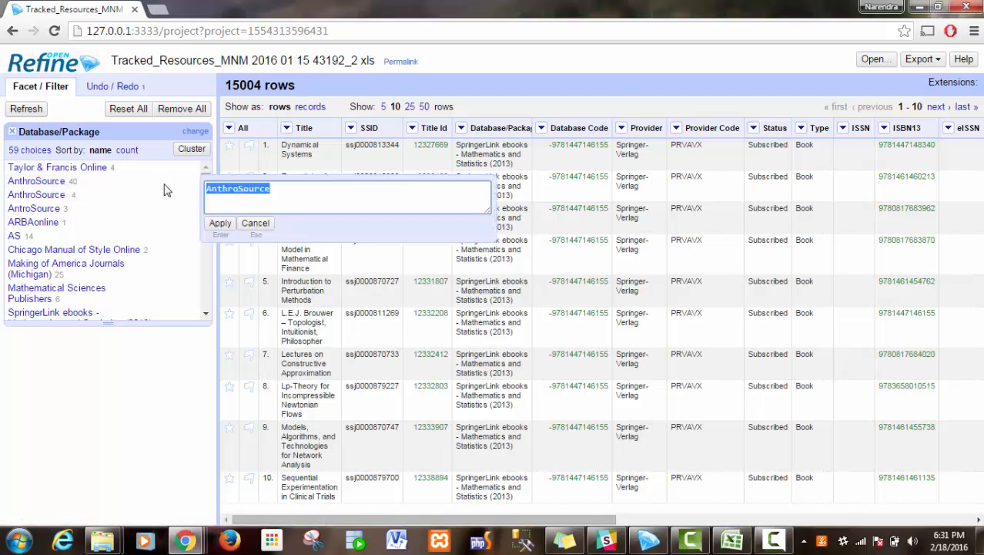
left_click(264, 228)
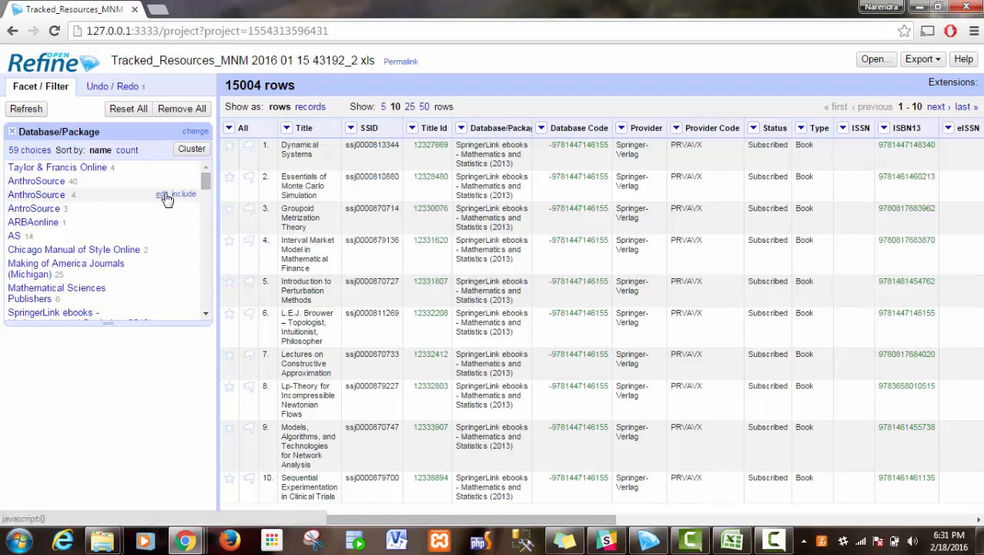
left_click(162, 194)
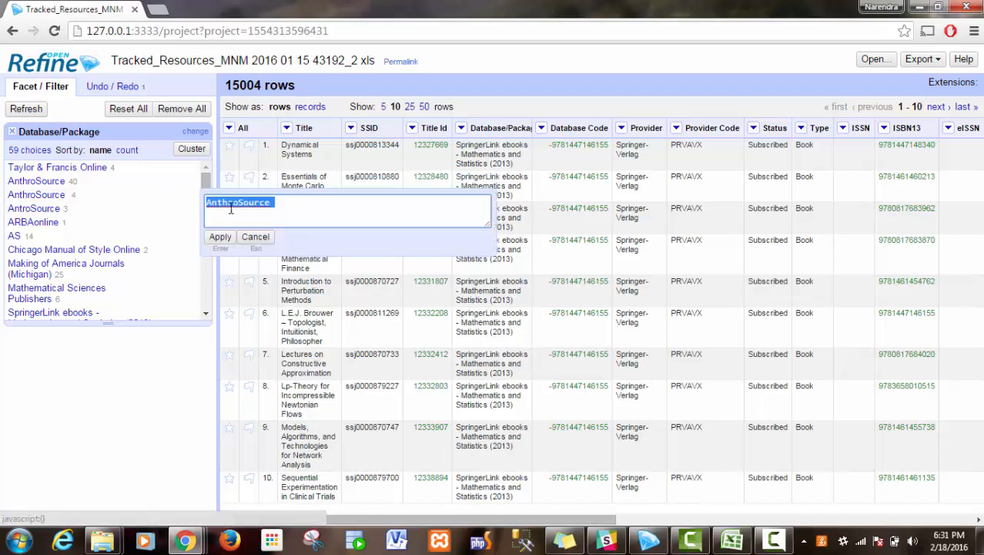
left_click(289, 204)
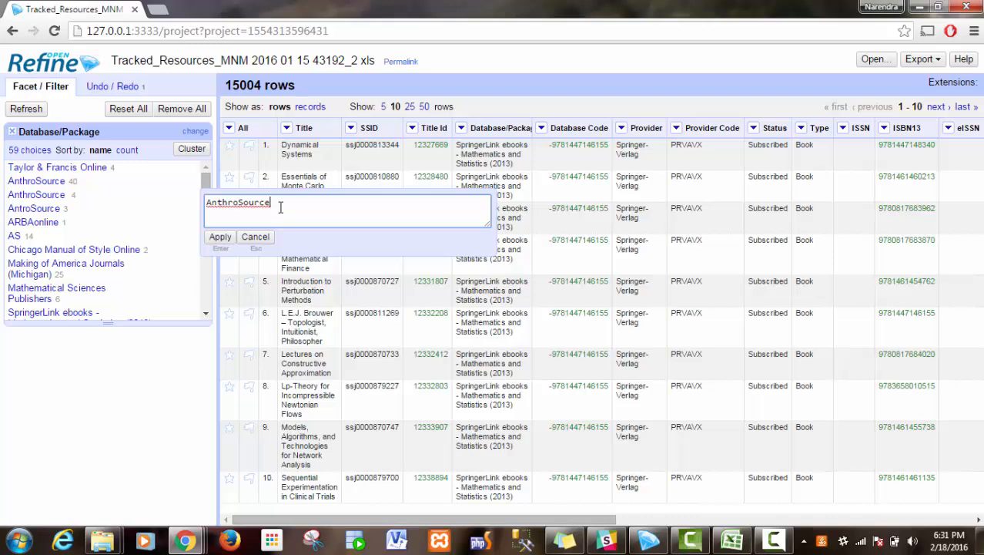
left_click(222, 240)
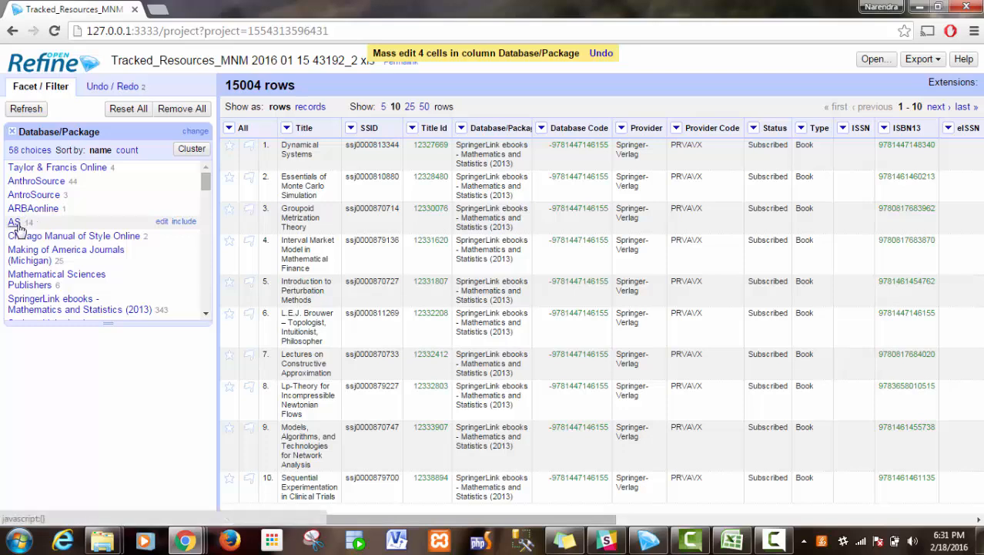
Step: Replace the "AS" value in the Database/Package facet with "AnthroSpace" and apply the edit
left_click(162, 222)
left_click(19, 227)
left_click(162, 222)
left_click(318, 228)
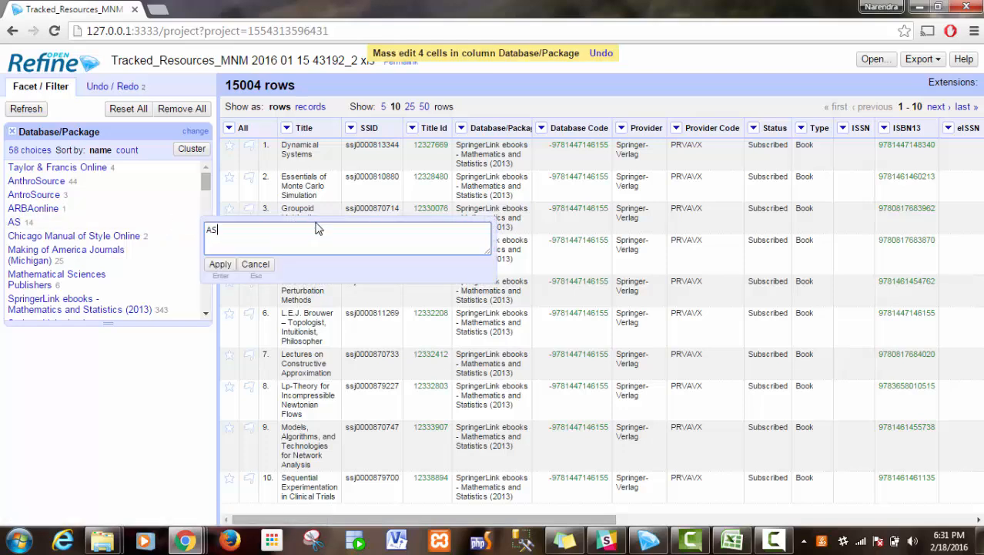
type("nthro")
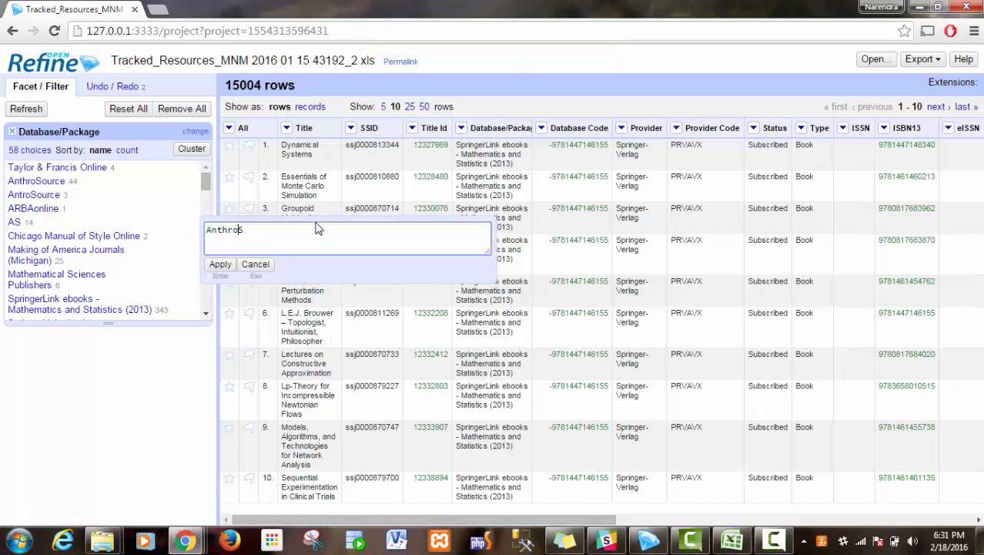
type("Space")
key("Delete")
left_click(221, 264)
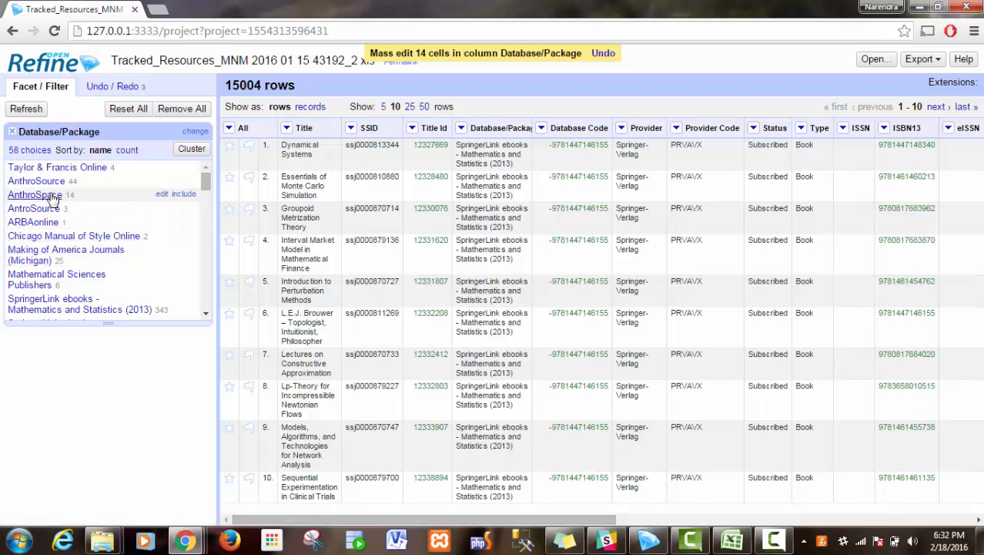
Step: Correct the "AnthroSpace" value in the Database/Package facet to "AnthroSource"
left_click(160, 194)
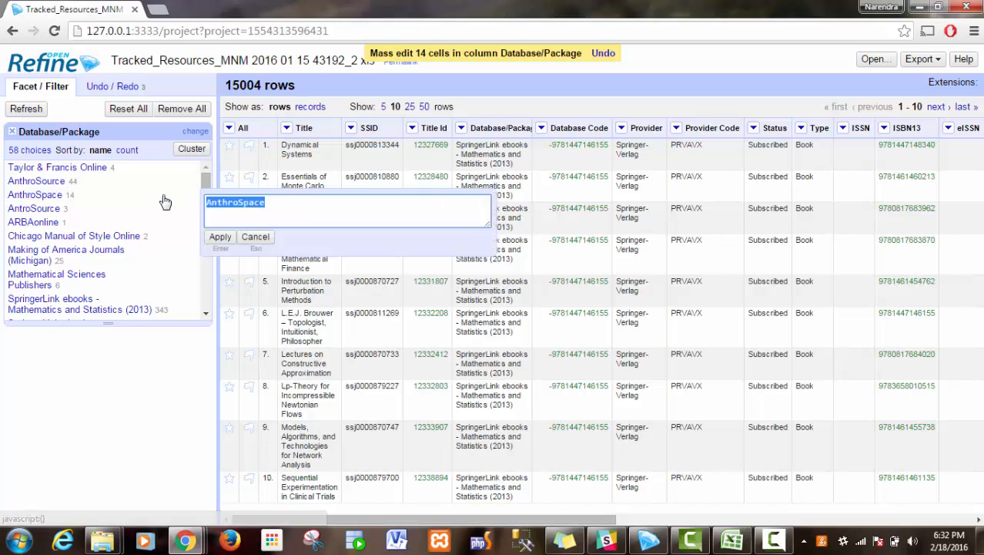
key("End")
key("shift+Left")
key("shift+Left")
key("shift+Left")
key("shift+Left")
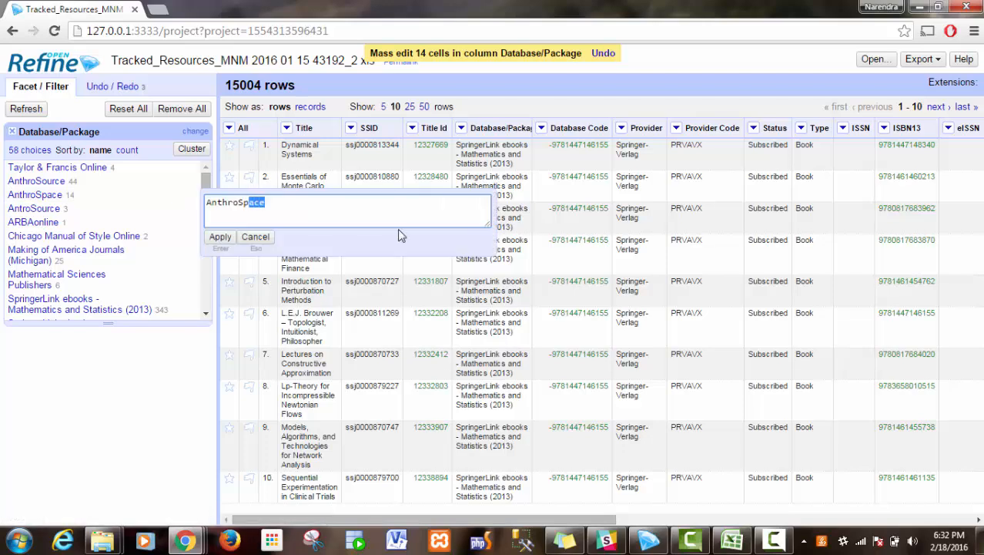
type("ource")
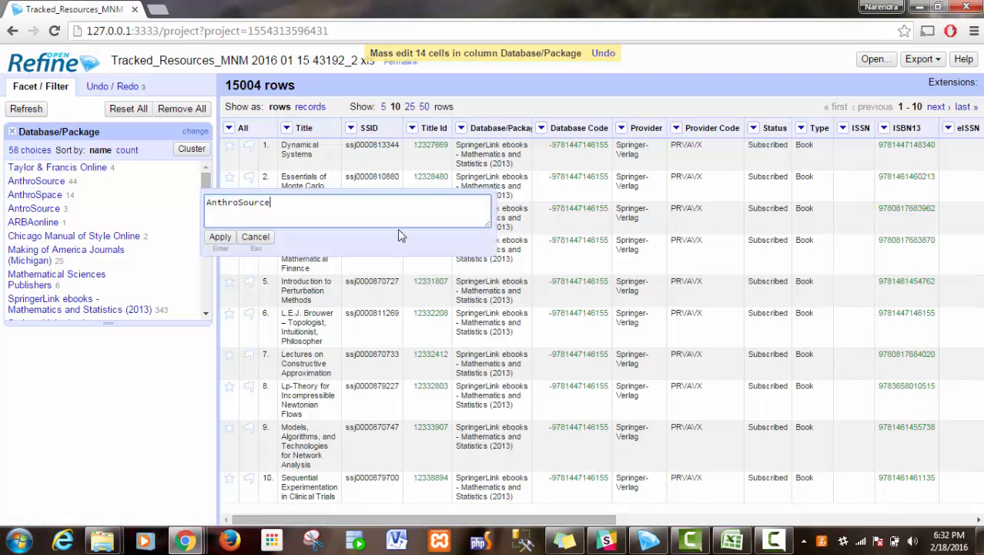
left_click(231, 238)
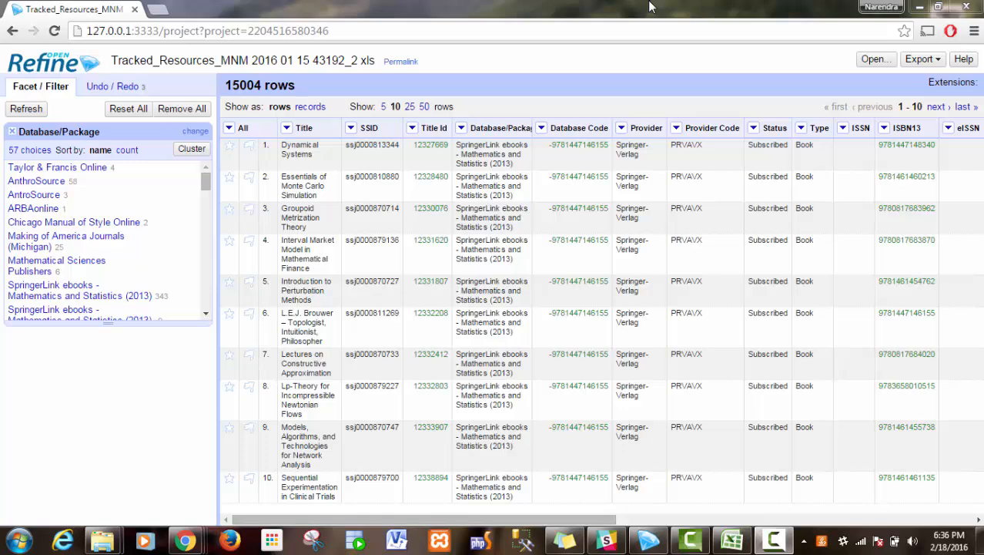
Step: Trim leading and trailing whitespace from all cells in the Database/Package column
left_click(463, 131)
mouse_move(499, 188)
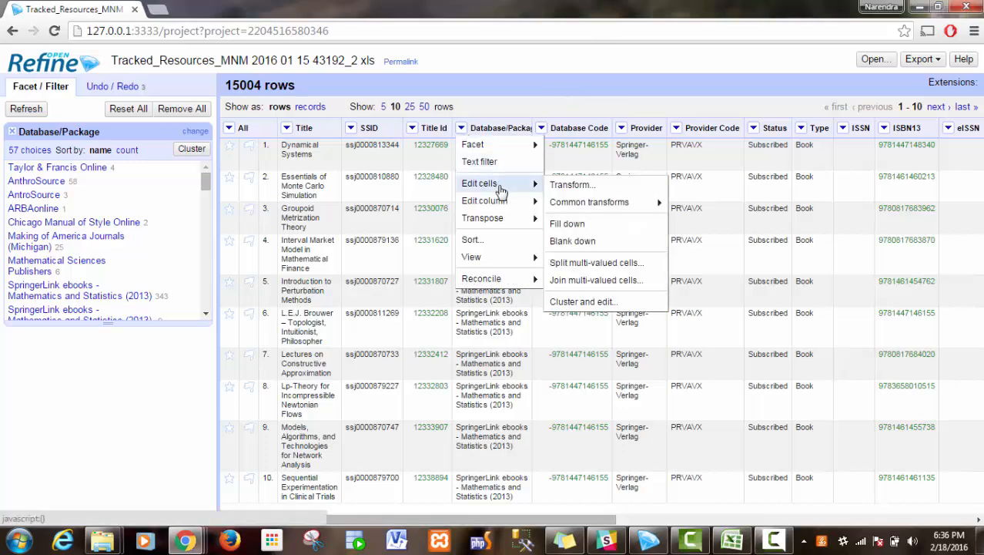
mouse_move(577, 202)
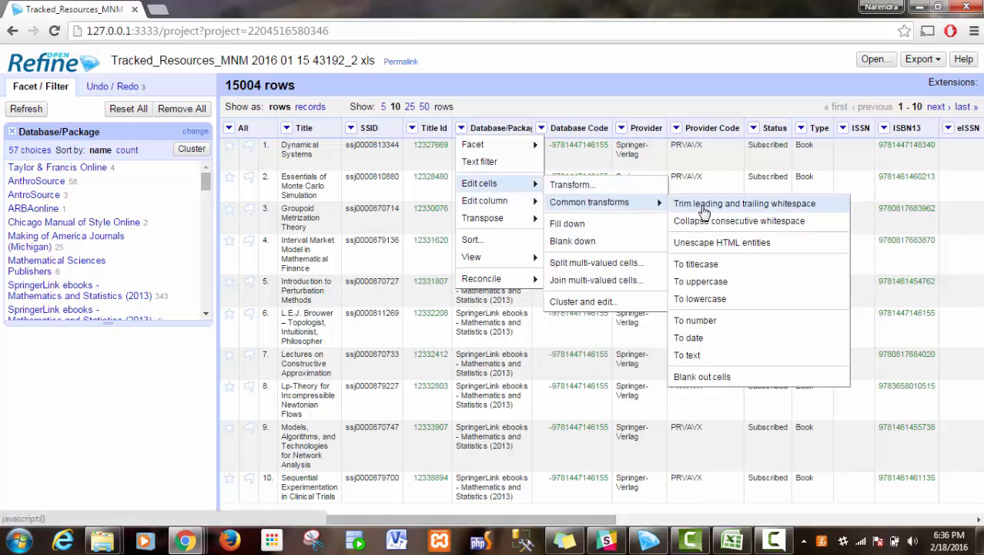
left_click(703, 205)
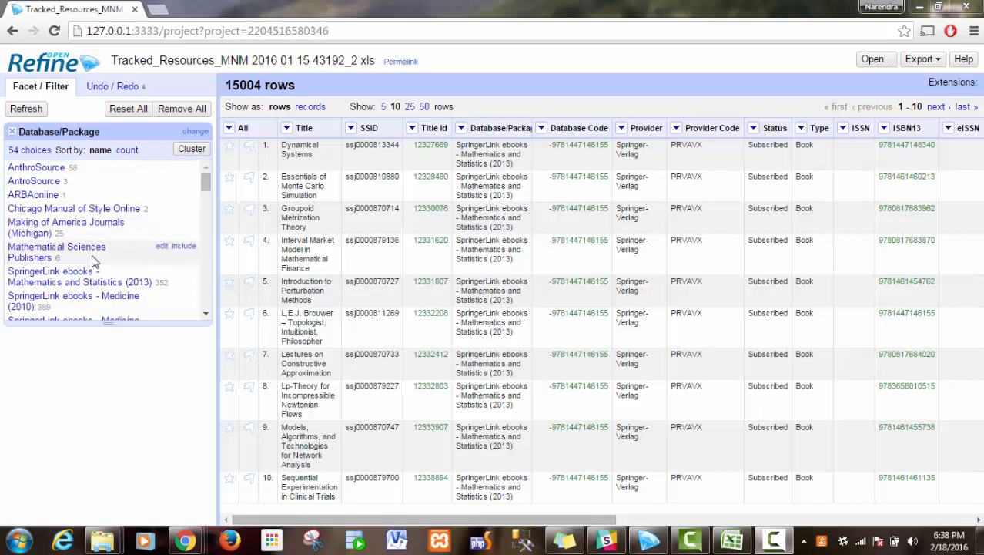
Step: Cluster the Database/Package values by key collision with the ngram-fingerprint function and merge the found cluster as "U.S.Government Documents"
left_click(193, 149)
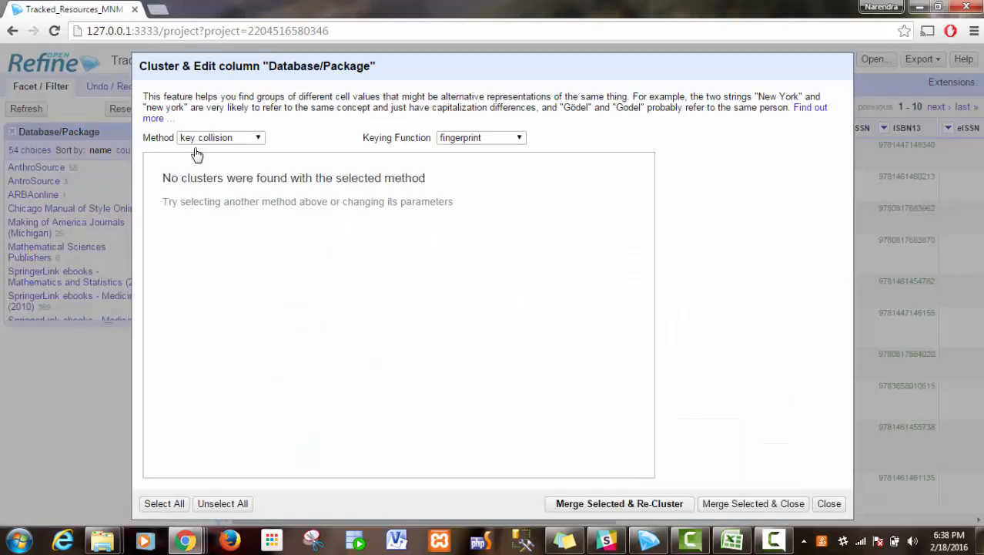
left_click(462, 140)
left_click(471, 163)
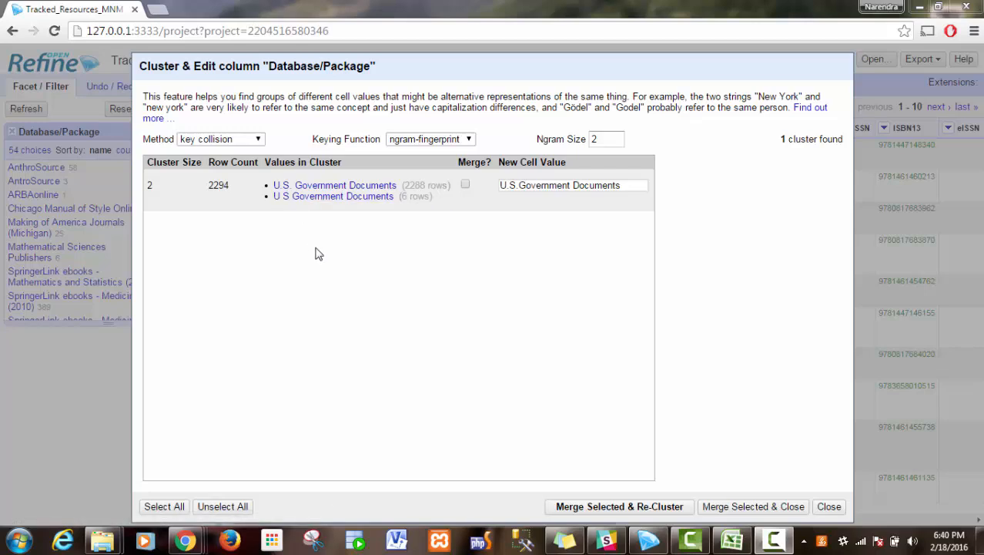
left_click(466, 186)
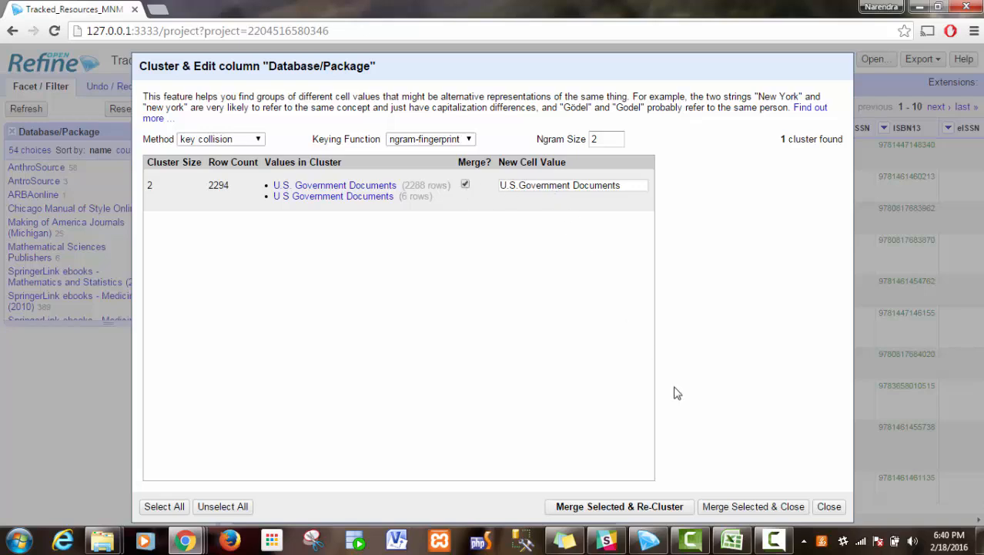
left_click(753, 506)
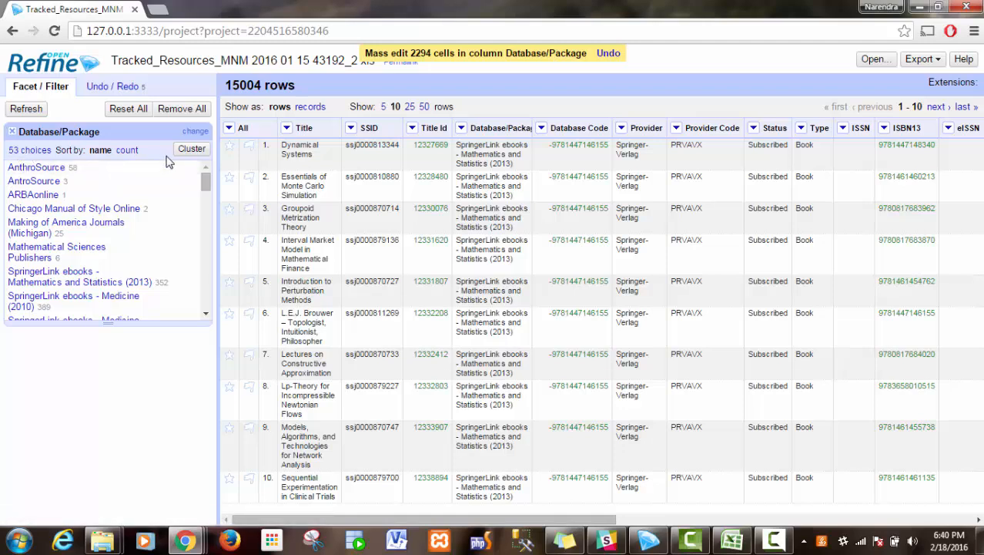
left_click(461, 128)
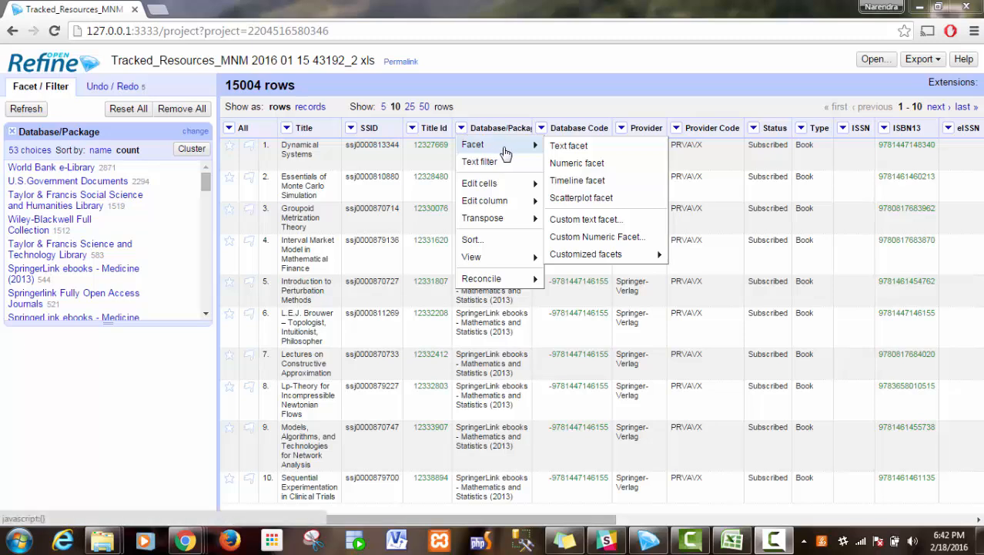
mouse_move(535, 189)
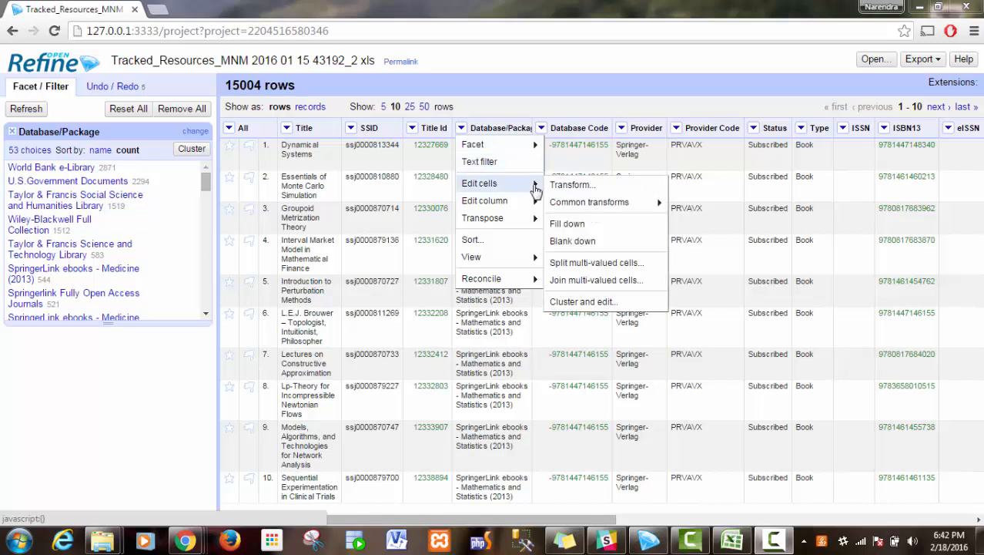
mouse_move(535, 222)
left_click(625, 168)
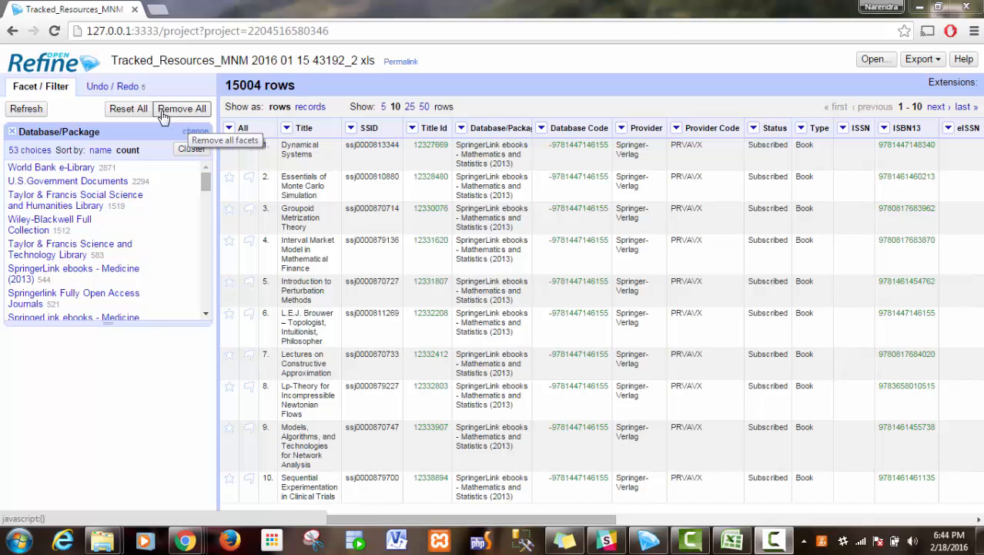
Step: Roll the project history back to the 14-cell mass edit, and reapply the operations up to the 2294-cell mass edit
left_click(121, 89)
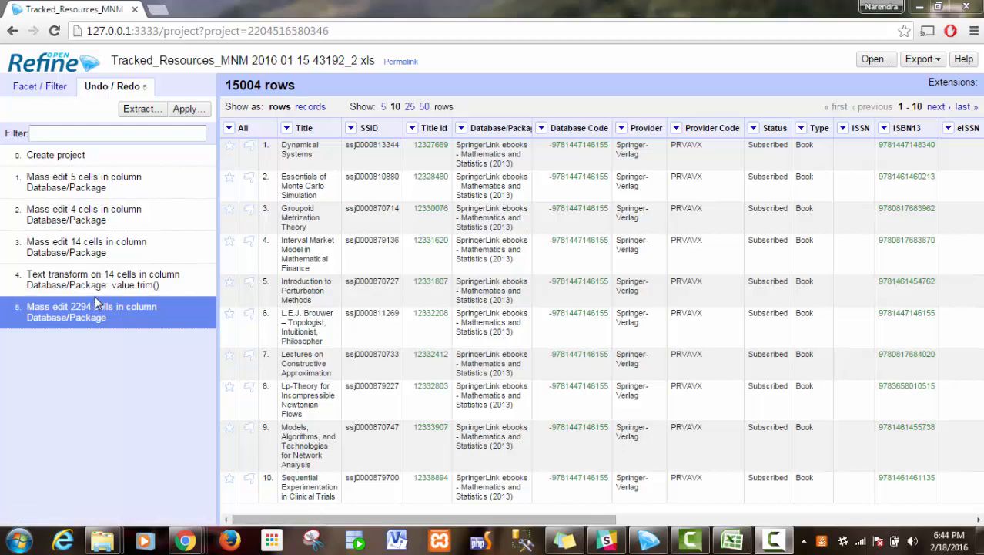
left_click(120, 279)
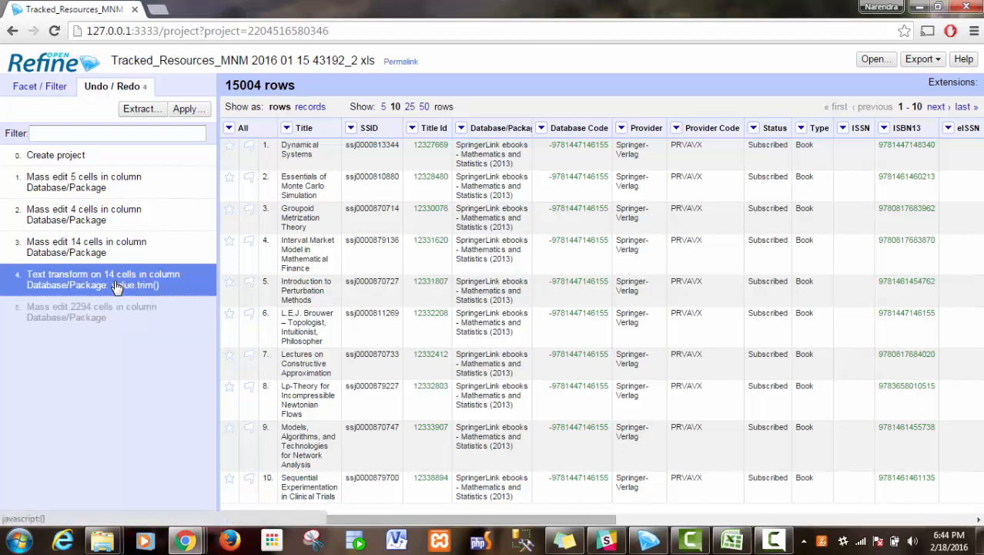
left_click(123, 245)
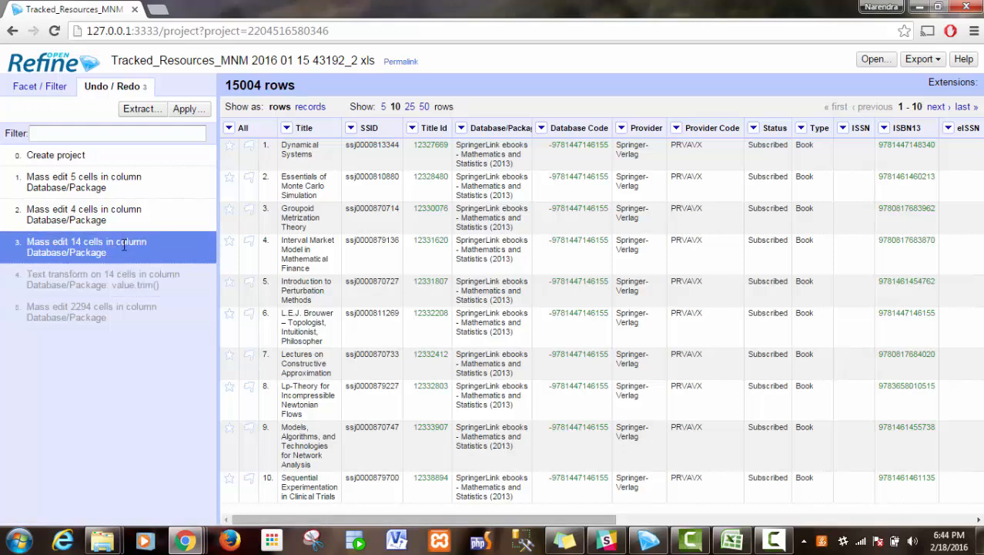
left_click(106, 285)
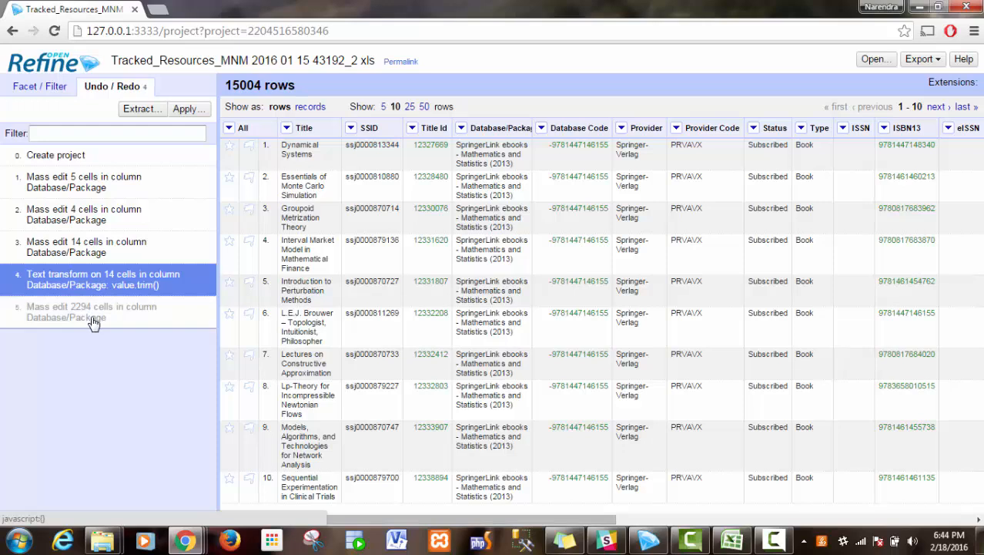
left_click(93, 322)
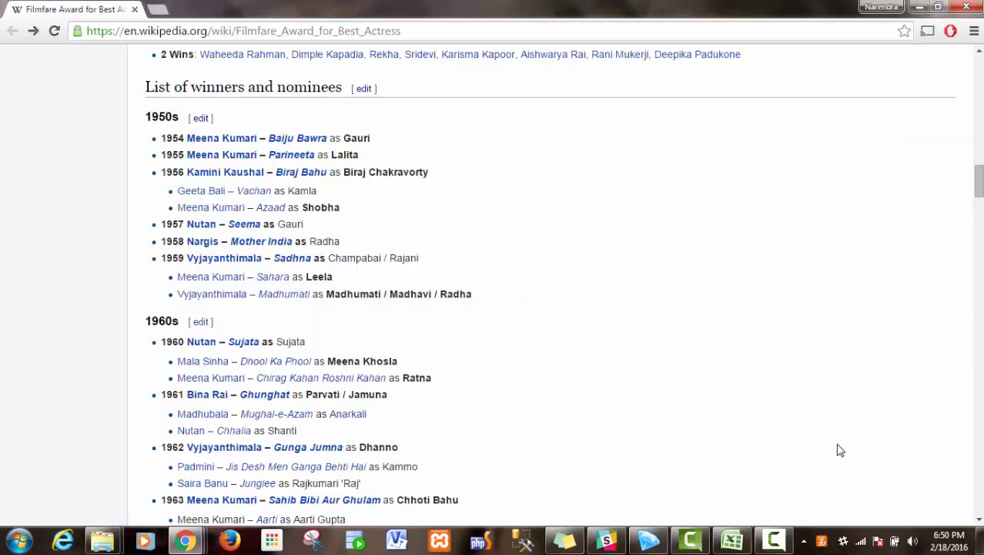
Step: Open the "List of winners and nominees" section source on Wikipedia and copy the text from the 1950s heading to its end
scroll(774, 385, "down", 4)
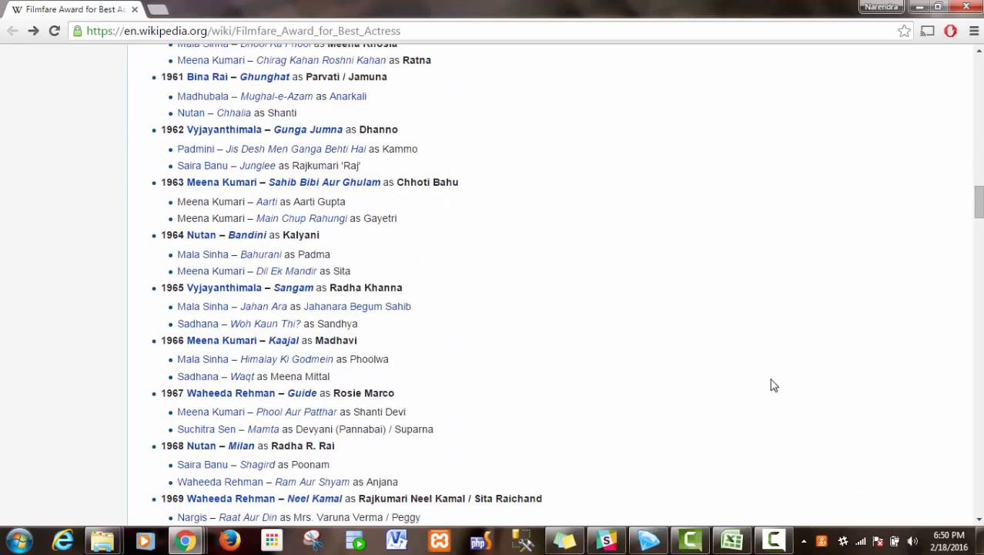
scroll(774, 385, "down", 5)
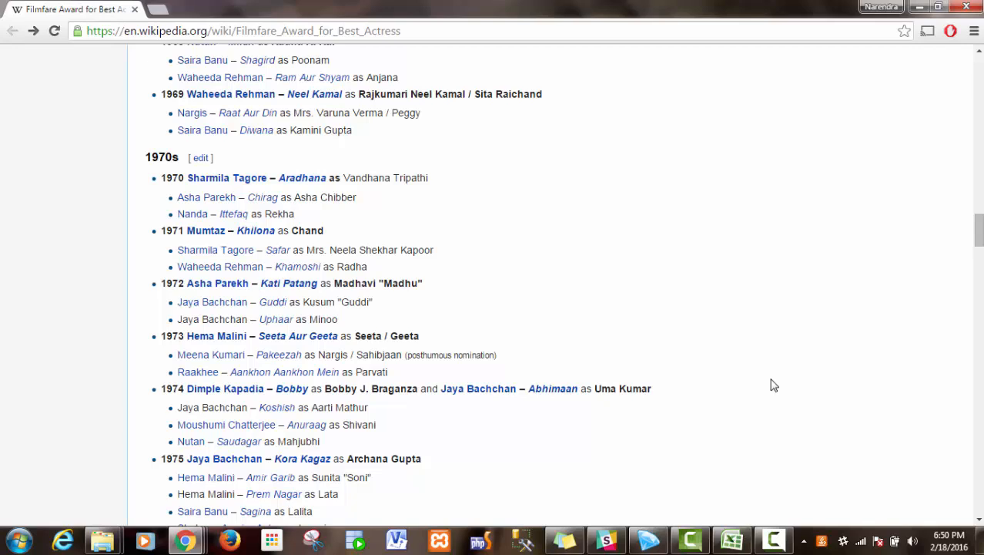
scroll(773, 385, "down", 2)
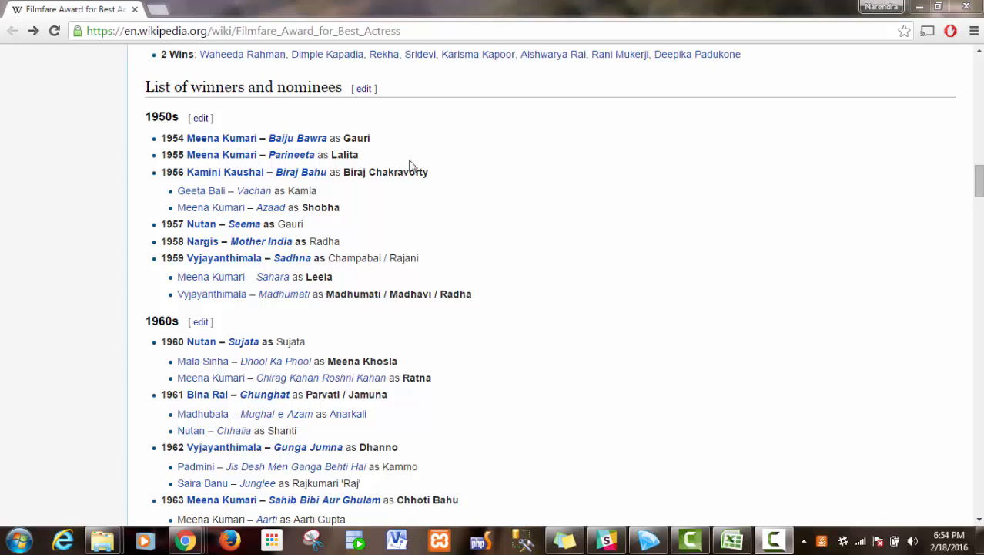
left_click(363, 90)
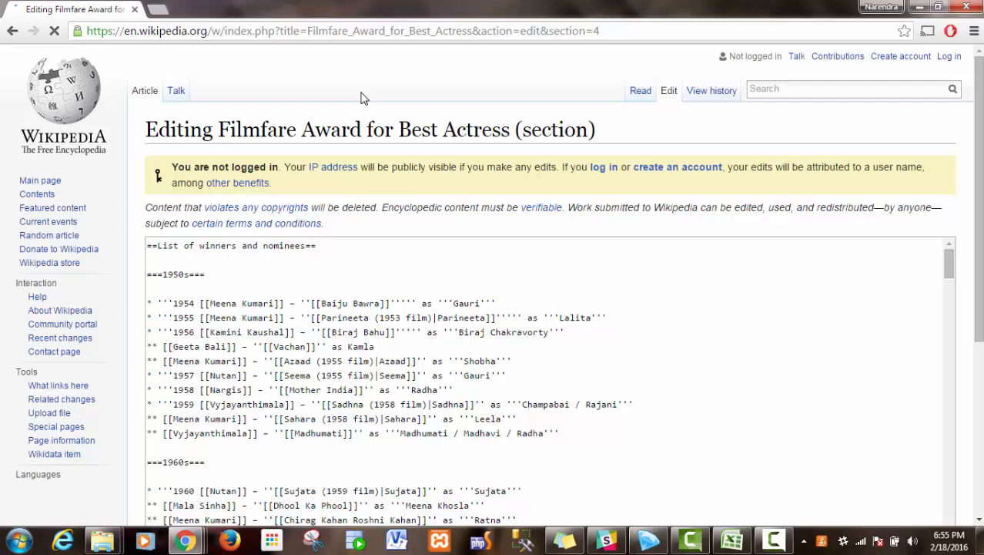
left_click(181, 277)
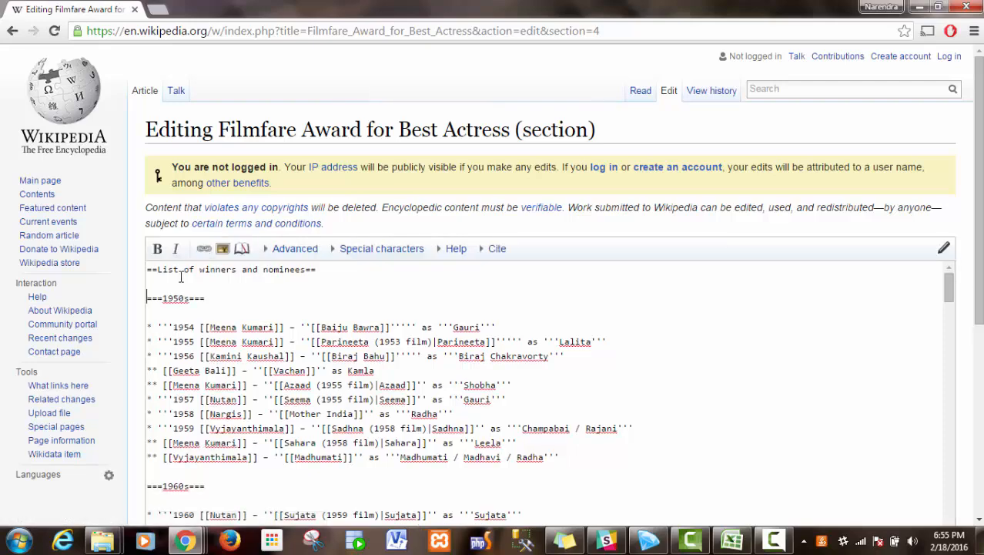
key("ctrl+shift+End")
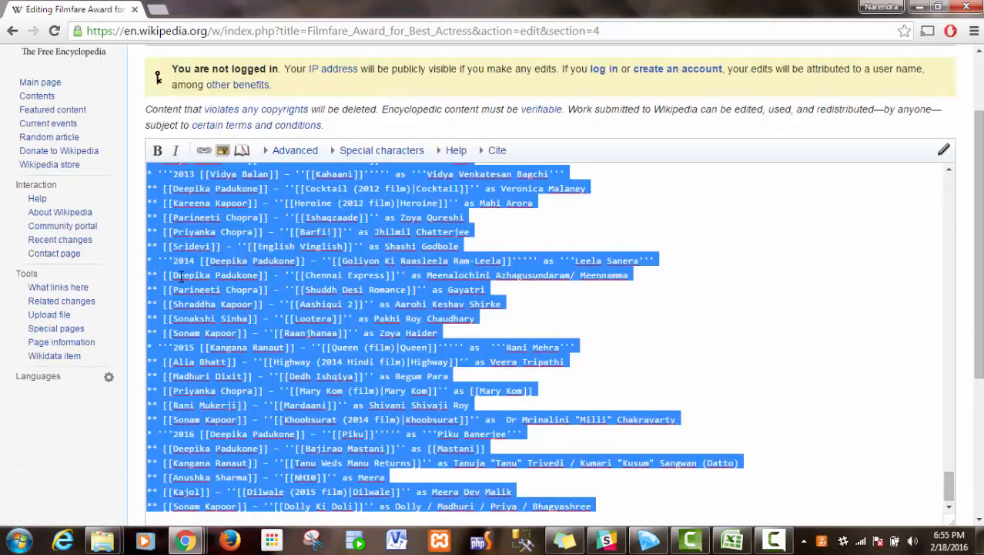
Step: Paste the copied wiki source into a new Notepad document and return to its beginning
key("super+r")
key("Return")
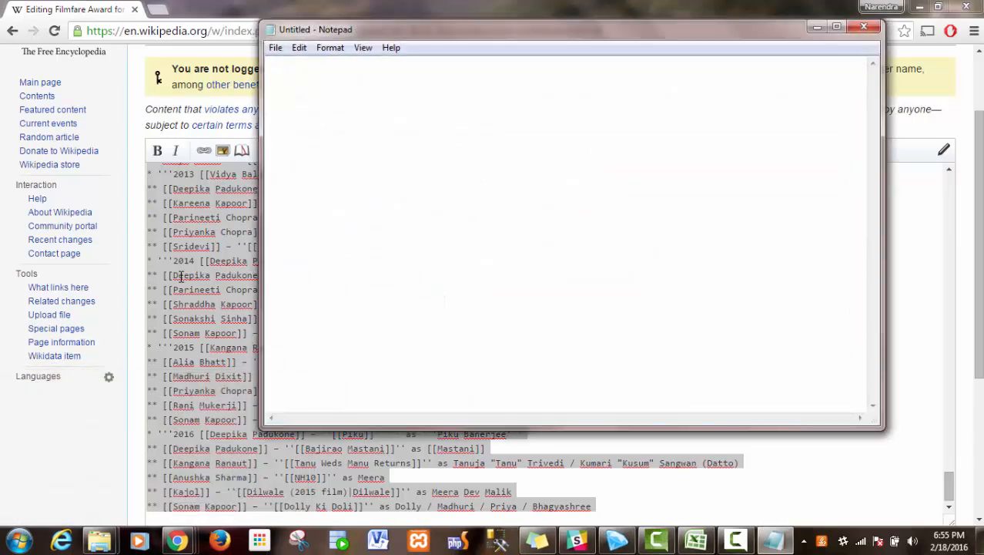
key("ctrl+v")
key("ctrl+Home")
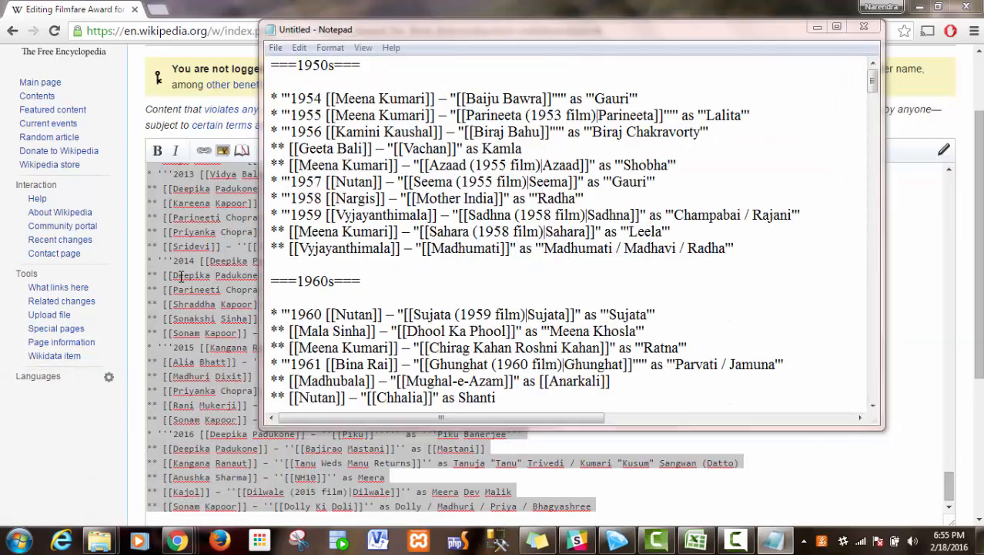
Step: Save the document on the Desktop as a text file named "actress" and close it
key("ctrl+s")
type("actress")
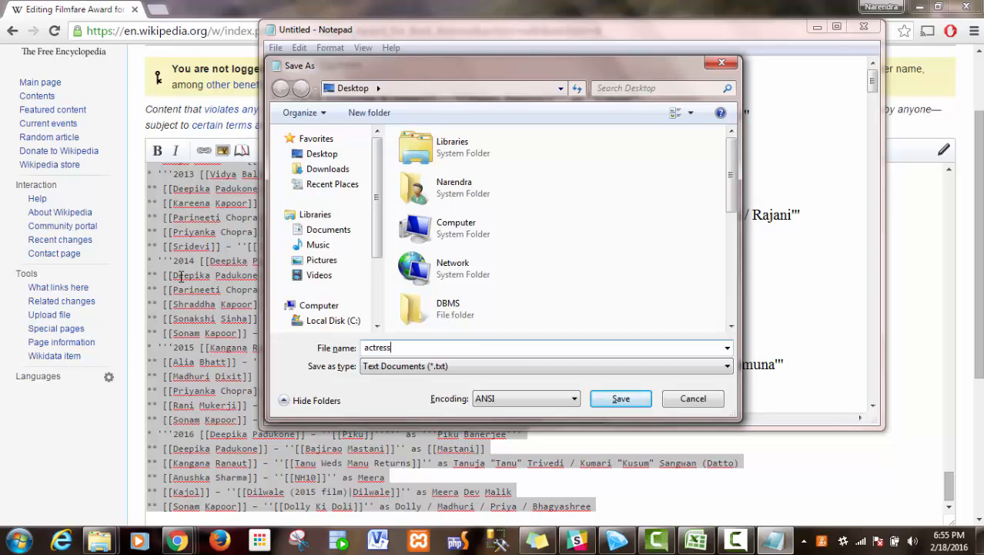
key("Return")
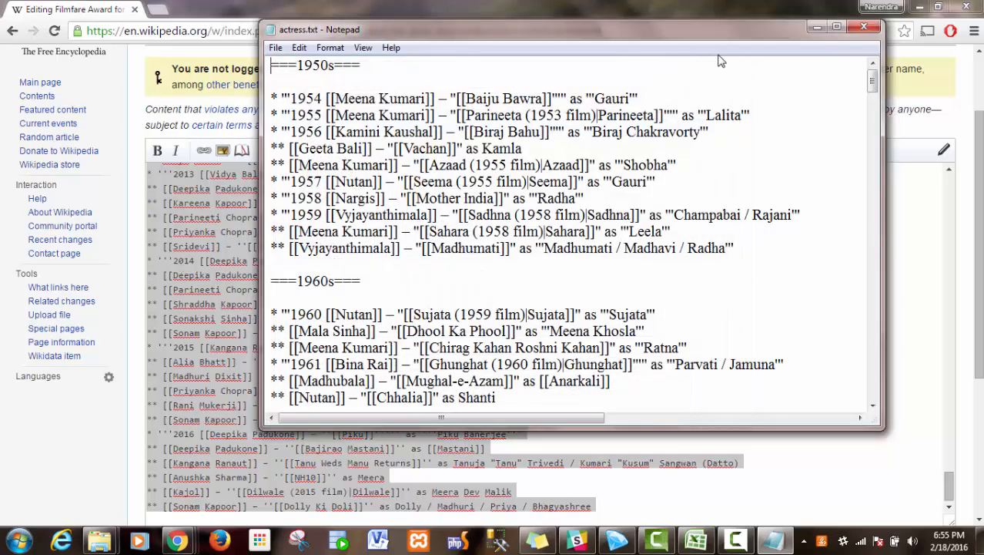
left_click(865, 31)
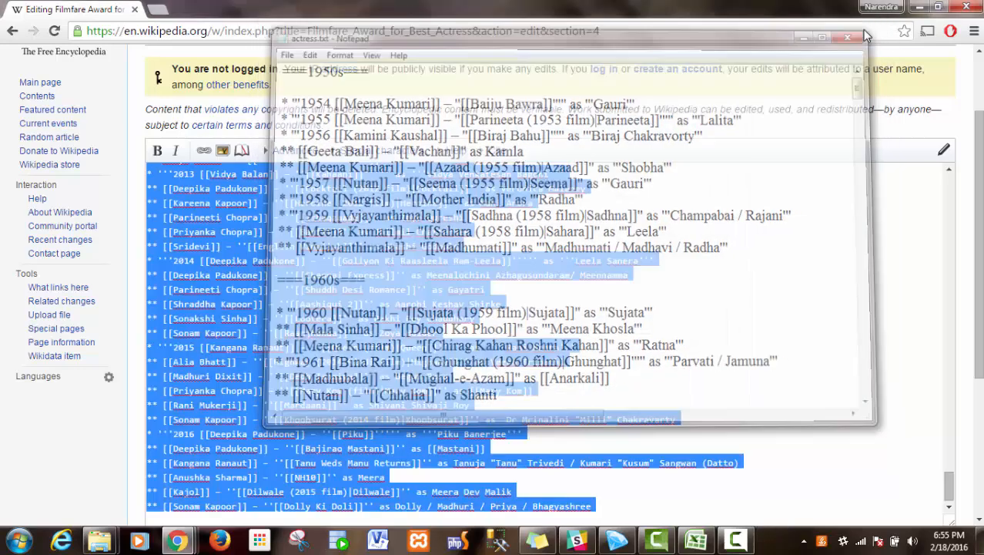
Step: Switch to OpenRefine and create a project from actress.txt, parsed as a line-based text file with the default options
key("alt+Tab")
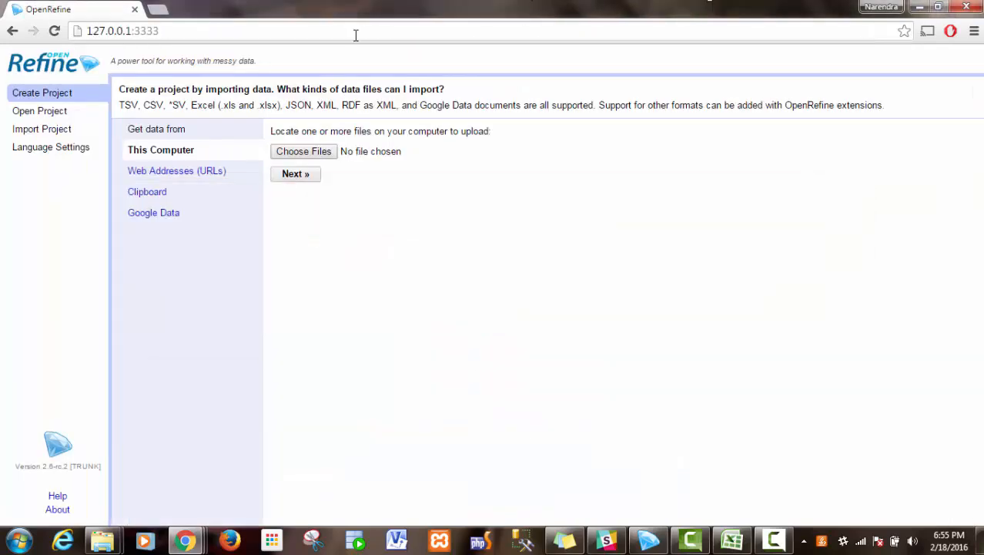
left_click(286, 150)
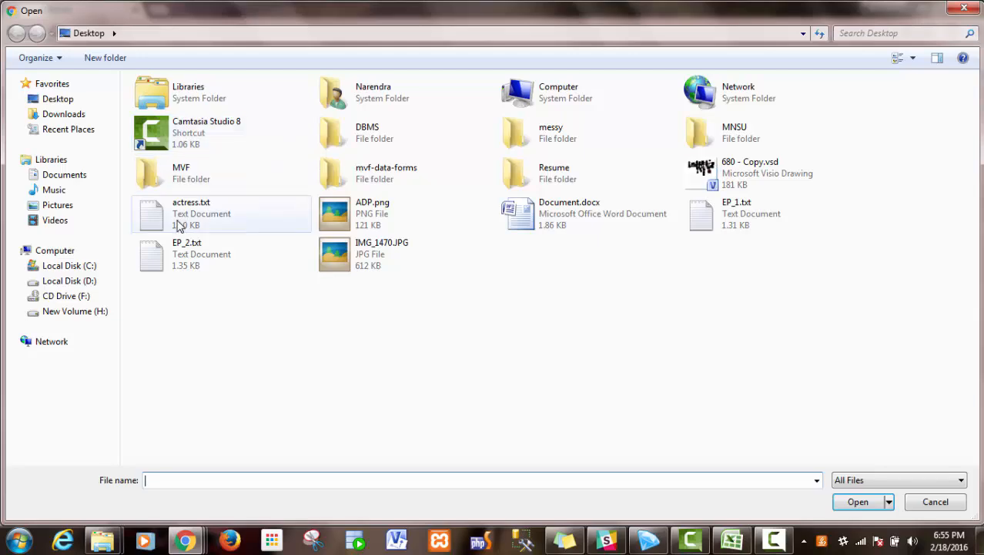
double_click(182, 219)
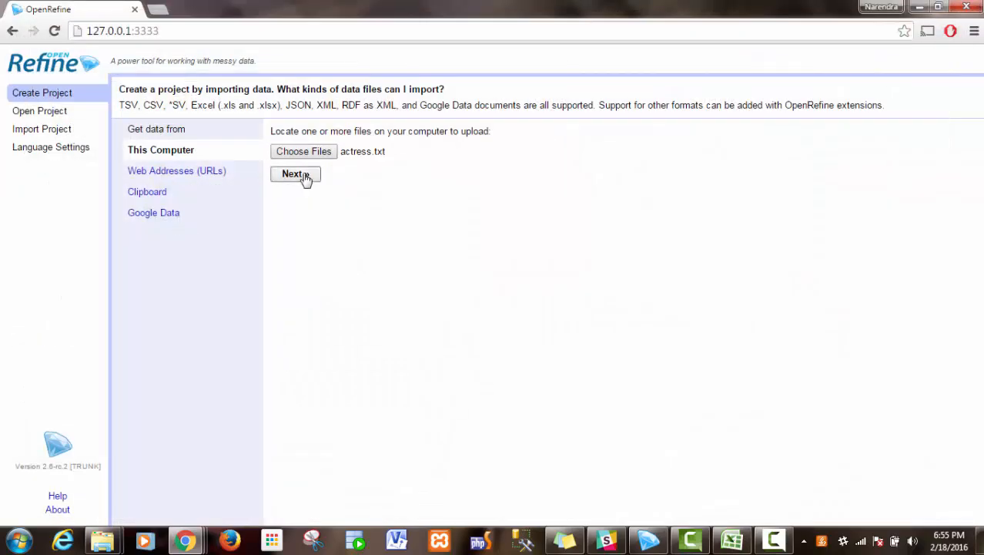
left_click(296, 174)
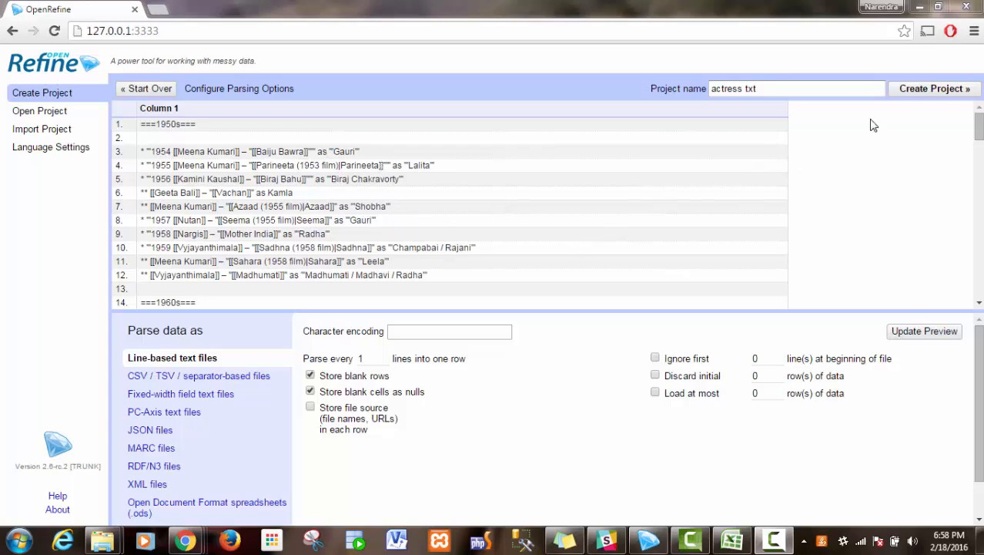
left_click(918, 90)
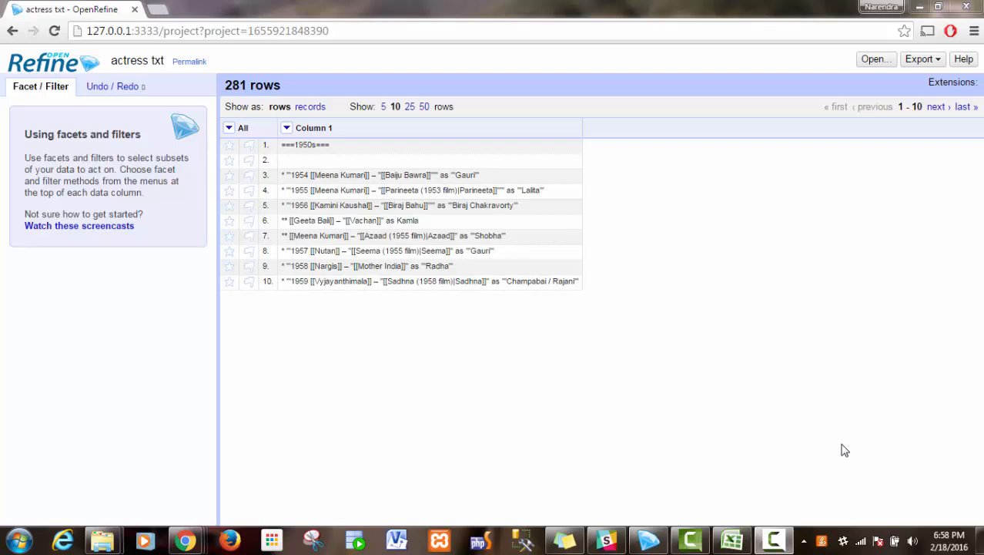
Step: Filter Column 1 for "===", remove all matching decade heading rows, and clear the text filter
left_click(287, 128)
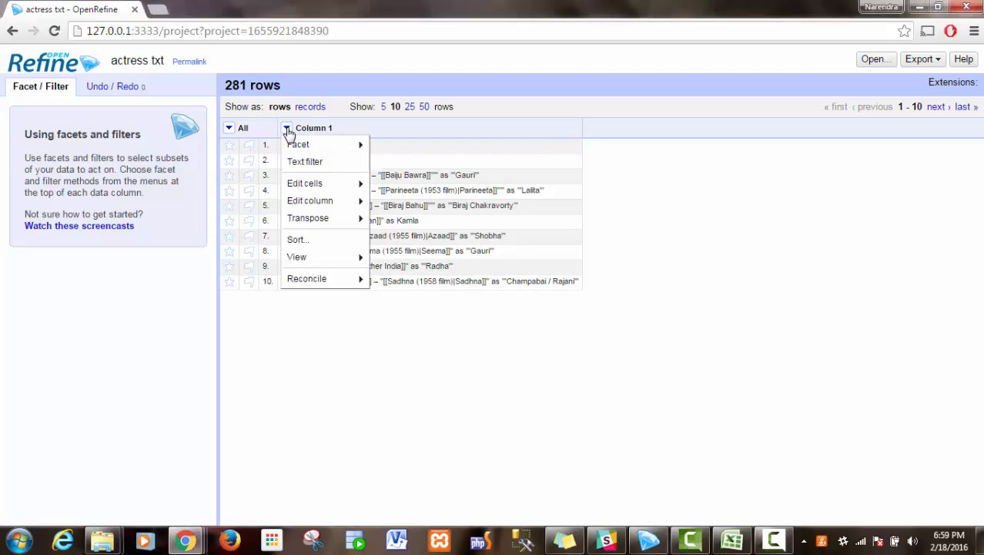
left_click(320, 167)
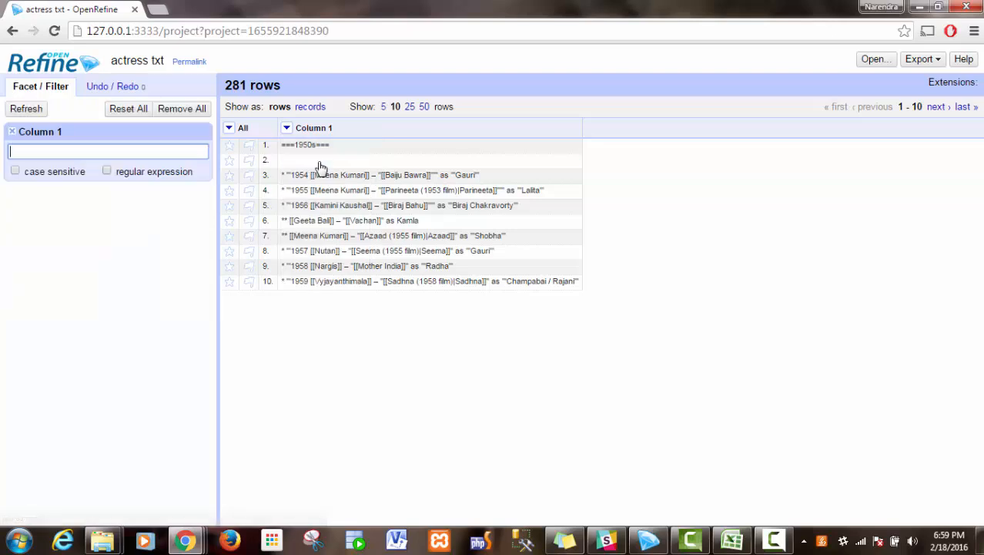
type("===")
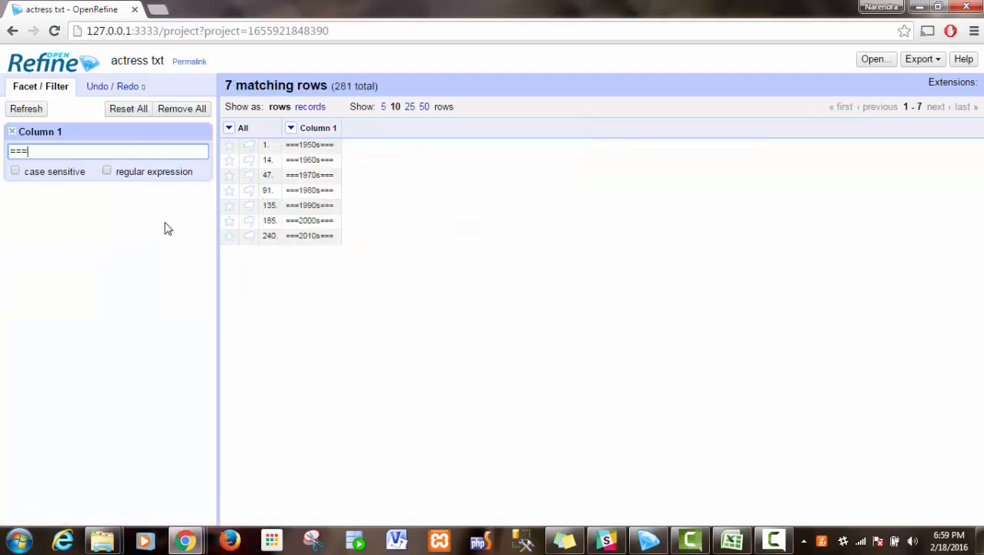
left_click(229, 128)
mouse_move(265, 166)
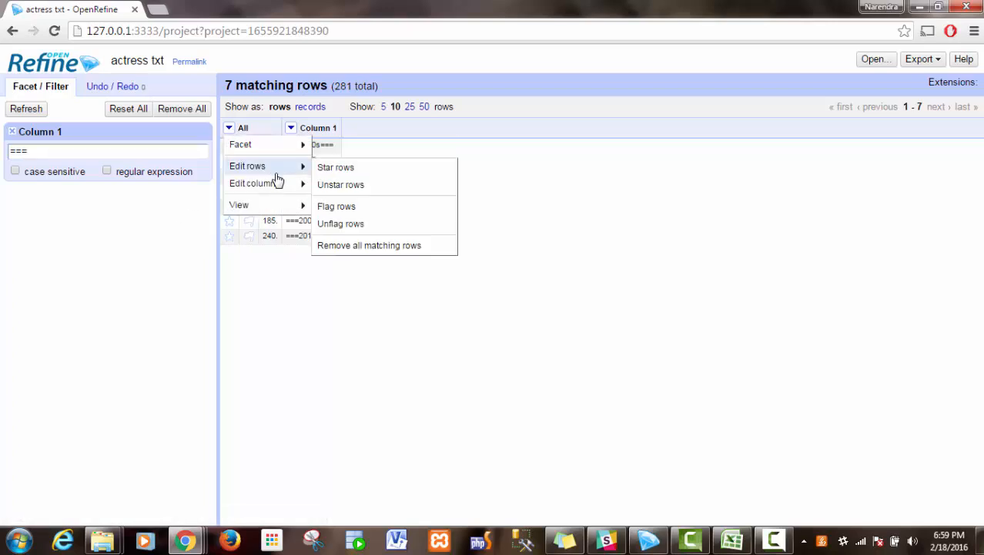
left_click(359, 245)
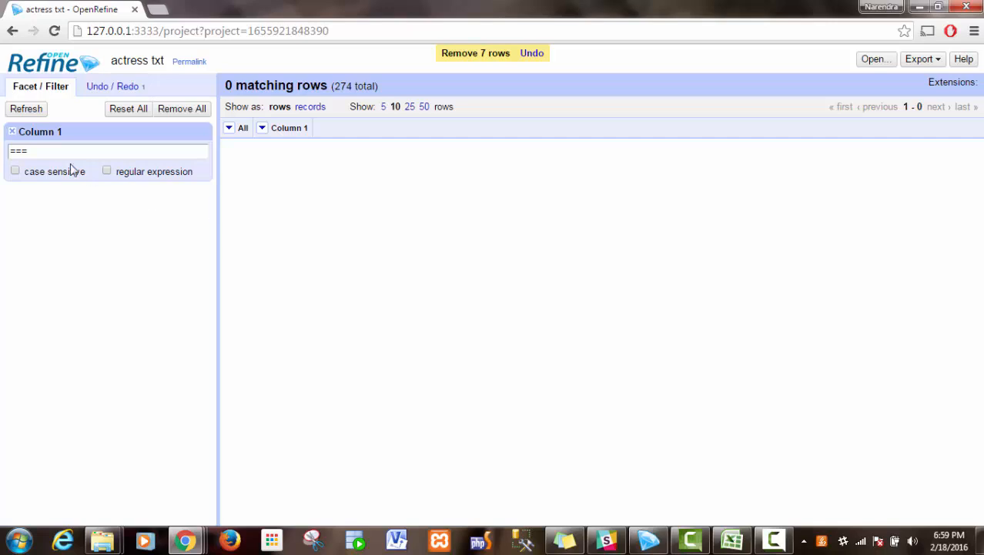
left_click(11, 135)
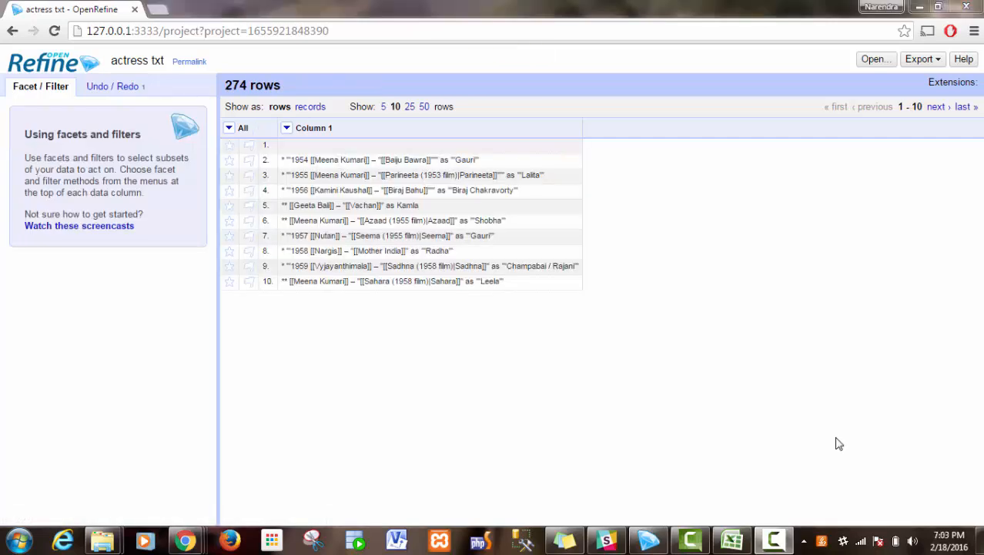
key("alt+Tab")
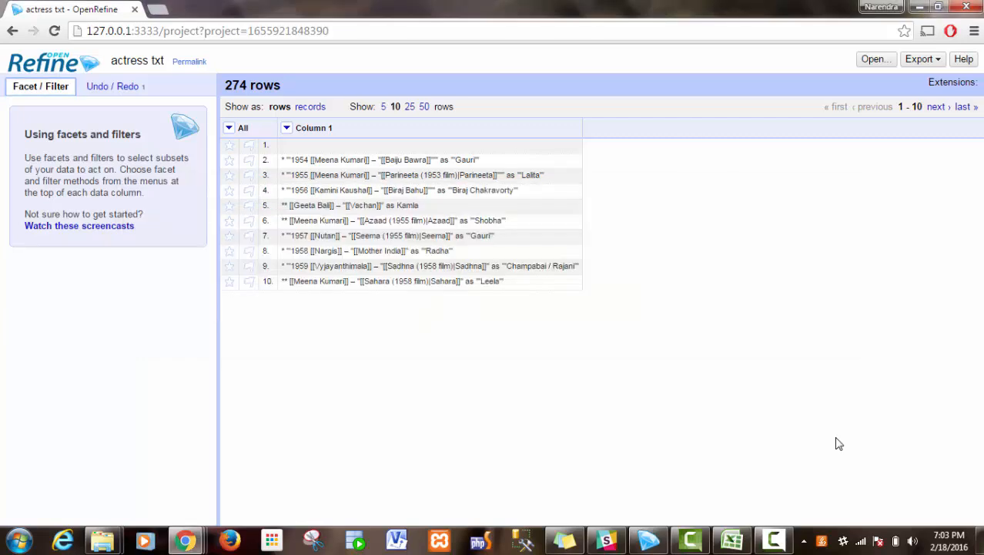
Step: Switch to the Wikipedia page, examine how the 1950s winners and nominees are formatted, and return to OpenRefine
key("alt+Tab")
key("alt+Tab")
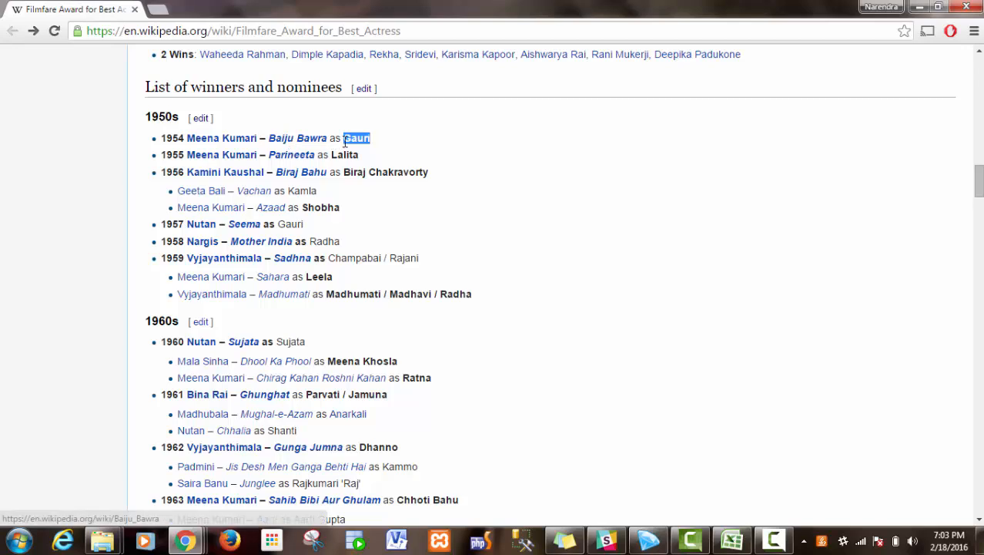
left_click(464, 151)
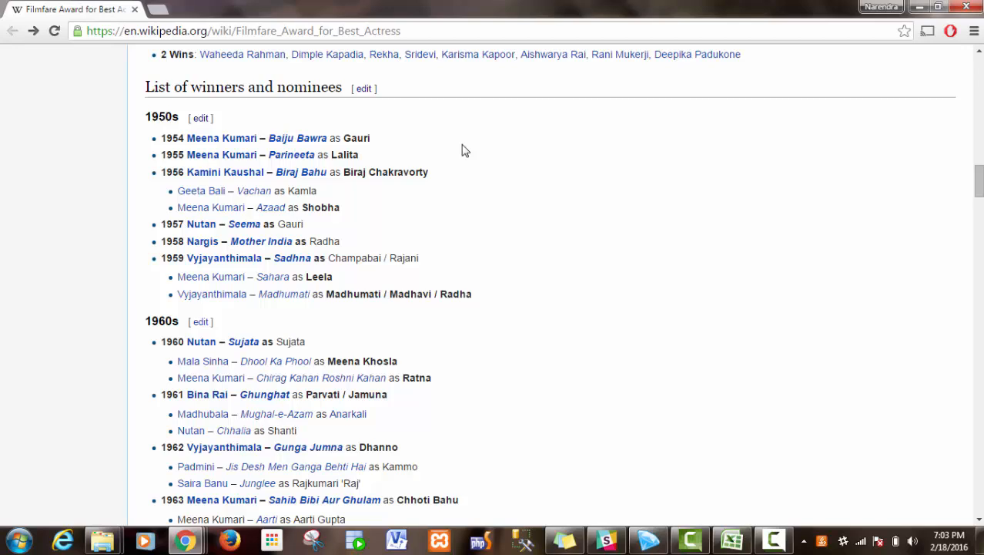
key("alt+Tab")
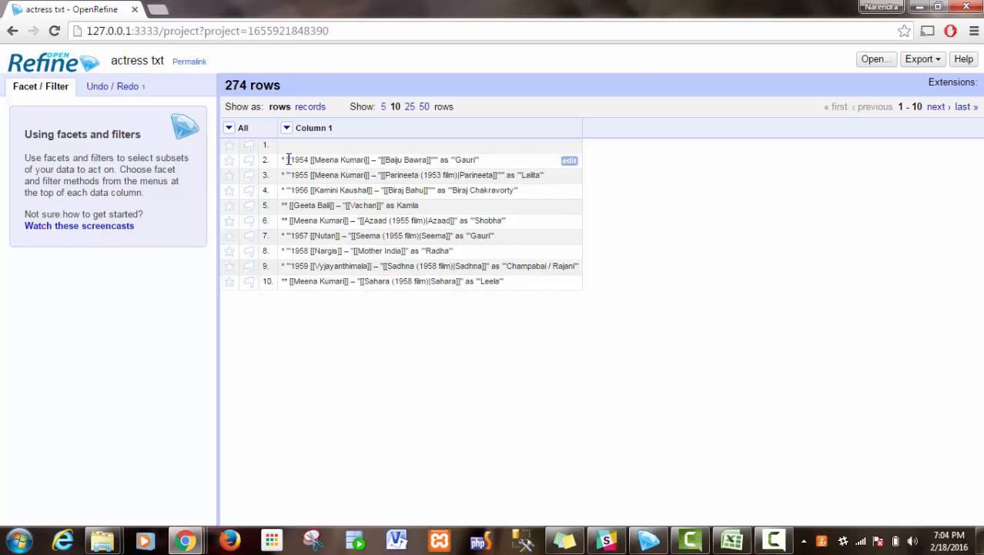
Step: Transform Column 1's cells with the GREL expression value.replace("'''","") to strip the triple-apostrophe bold markup
left_click(286, 128)
mouse_move(322, 185)
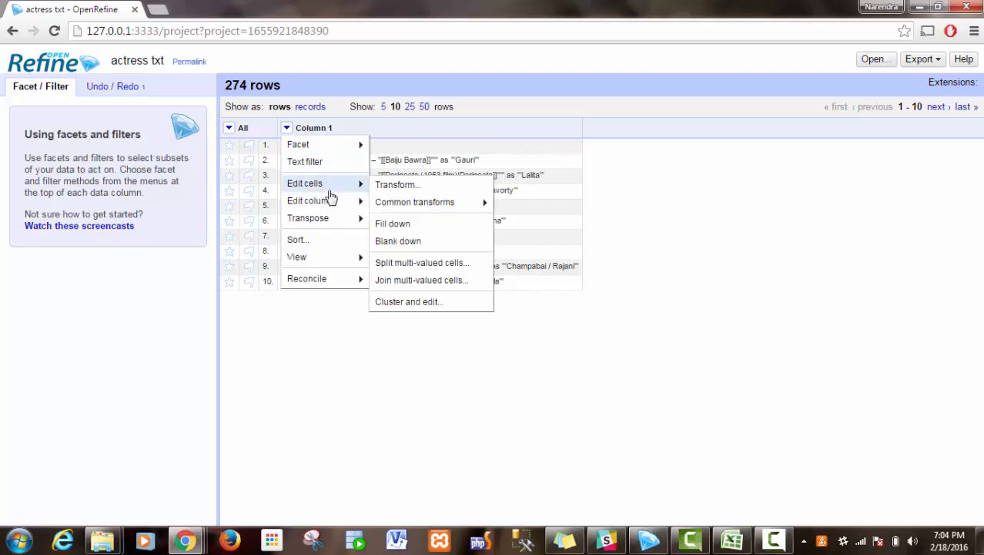
left_click(426, 191)
left_click(426, 194)
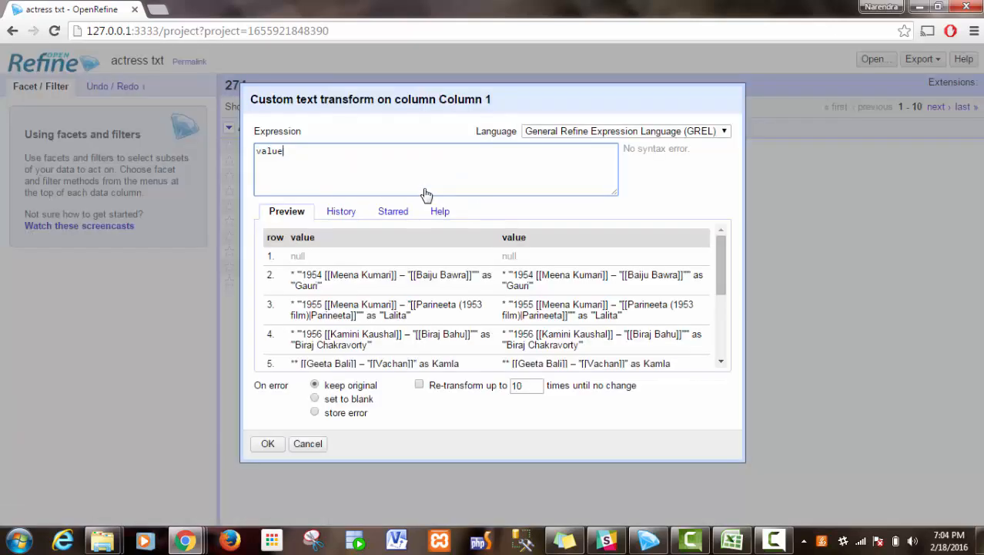
type(".reaplce")
key("BackSpace")
key("BackSpace")
key("BackSpace")
key("BackSpace")
key("BackSpace")
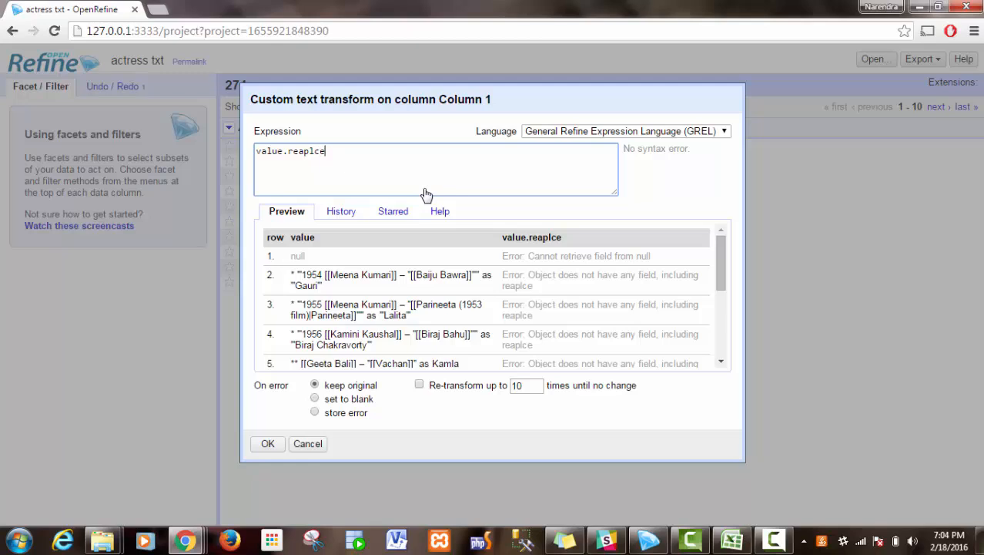
type("pl")
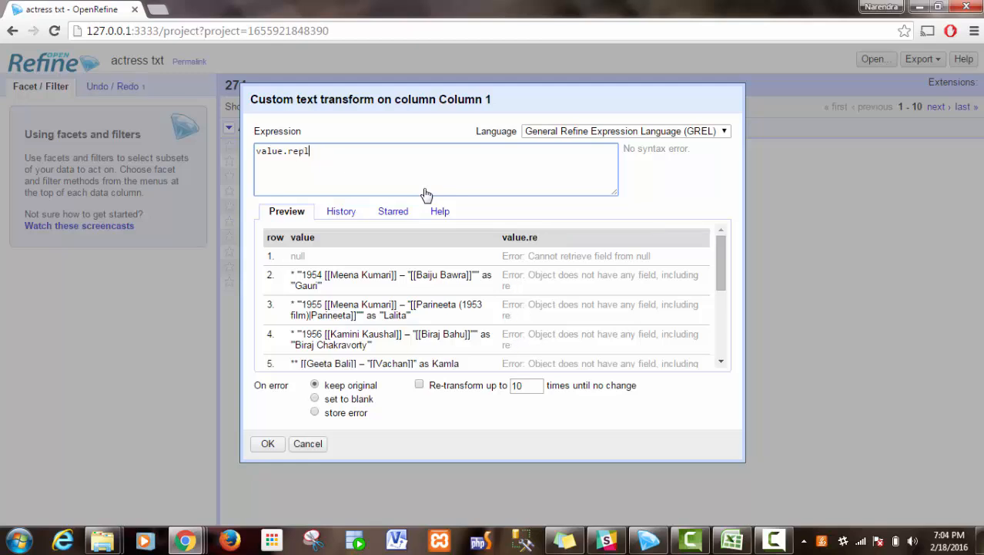
type("ace(\"\"")
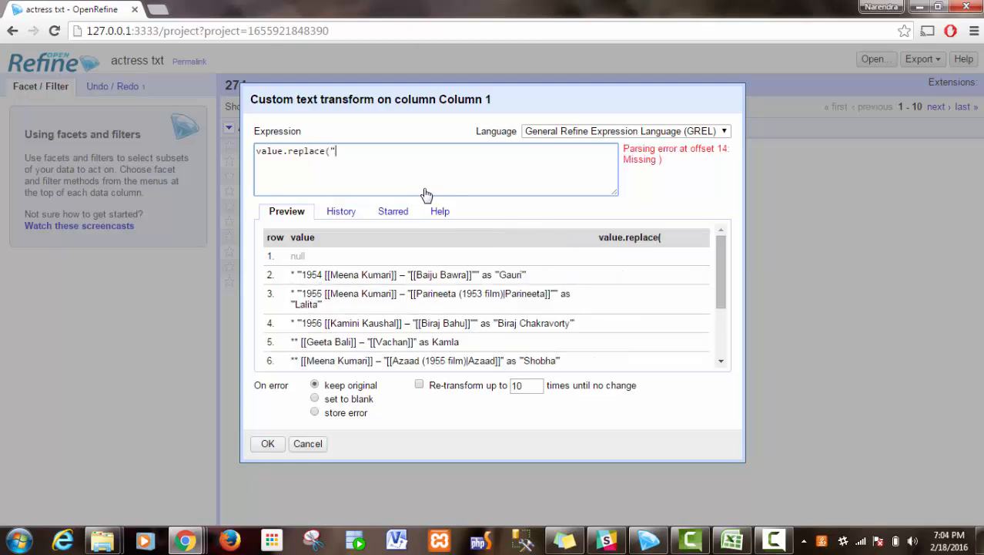
type("\"\"\"")
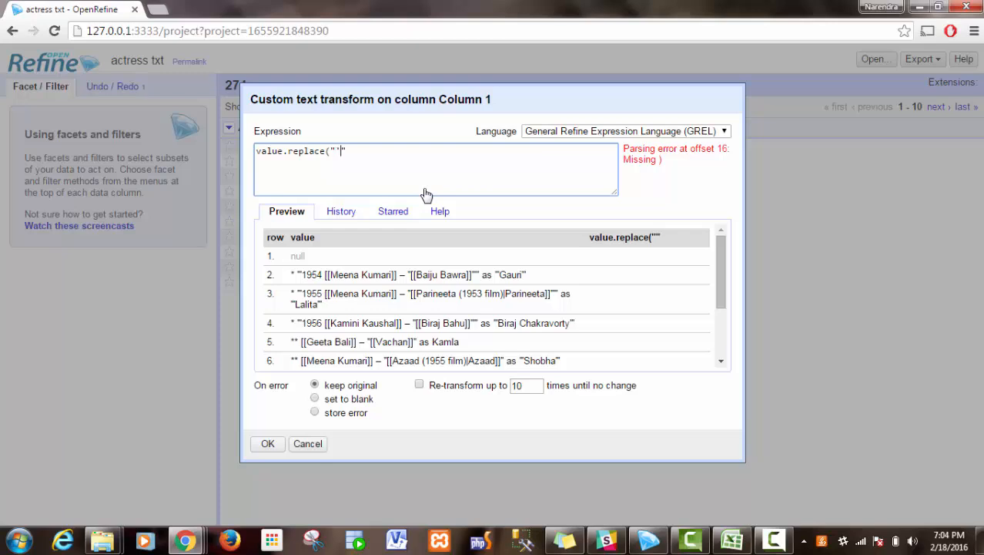
type(",")
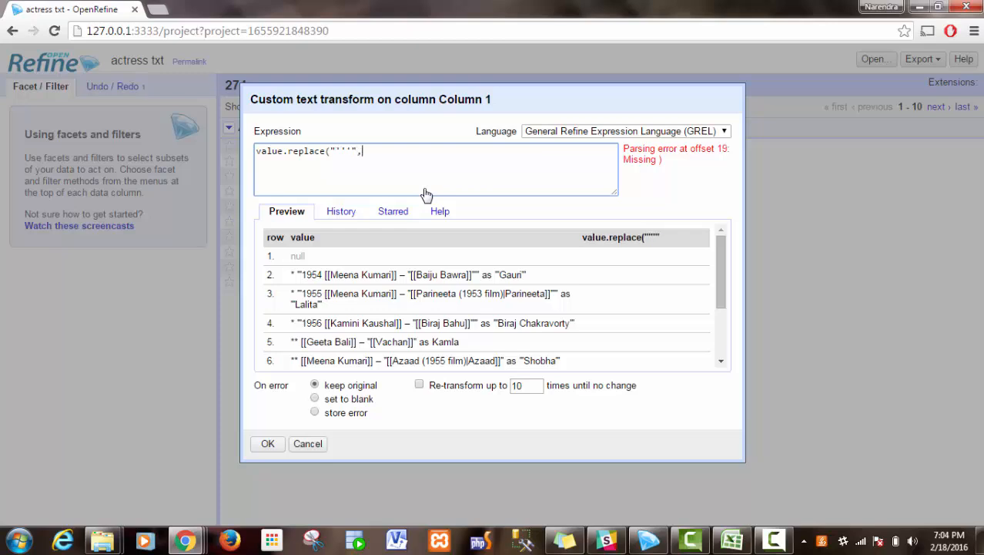
type("\"\")")
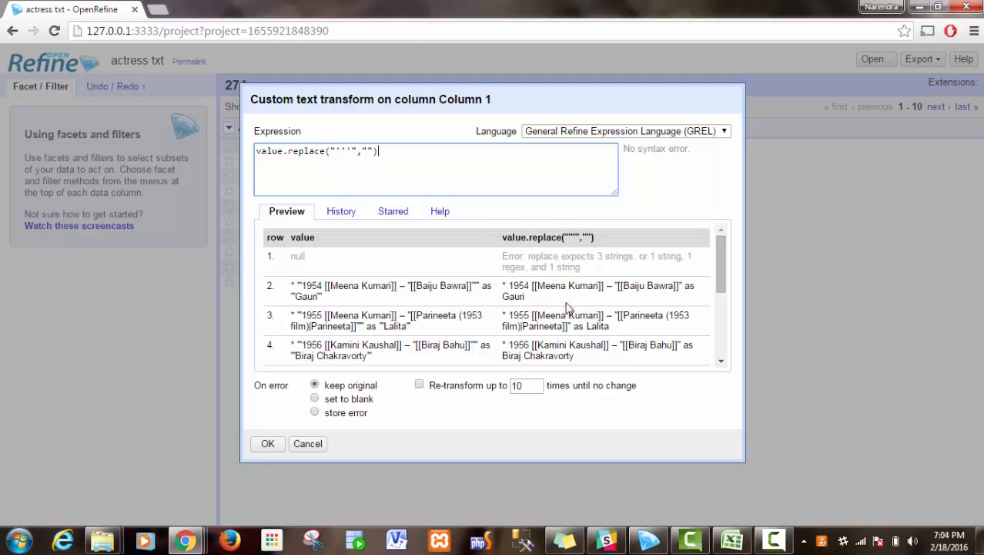
left_click(267, 444)
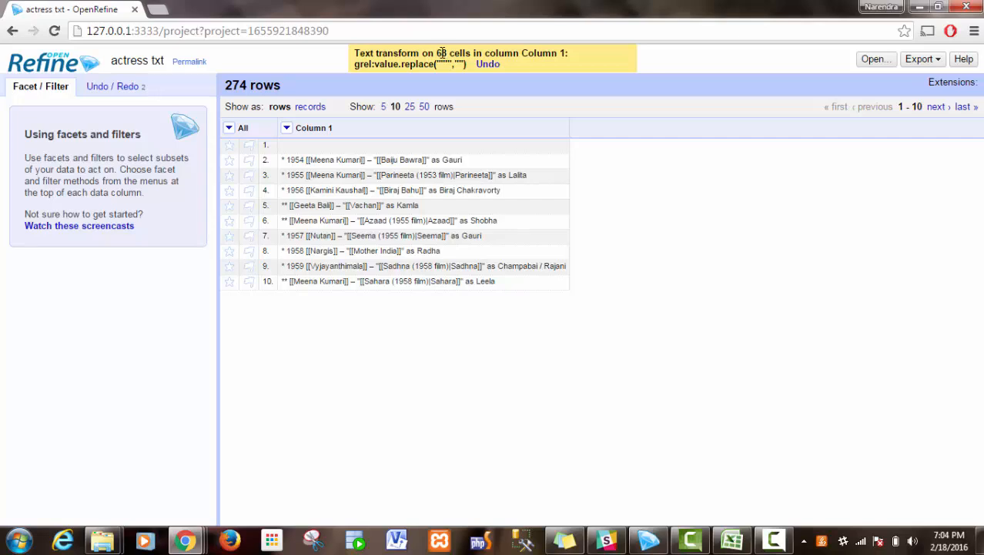
double_click(443, 54)
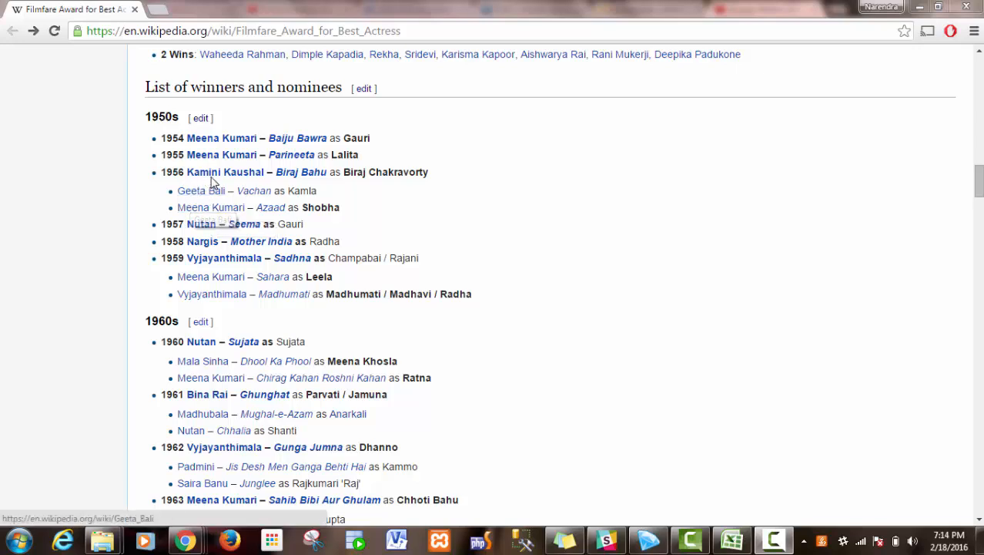
Step: Return to OpenRefine and add a column named "Is Winner" based on Column 1 with the expression not(value.startsWith("**"))
key("alt+Tab")
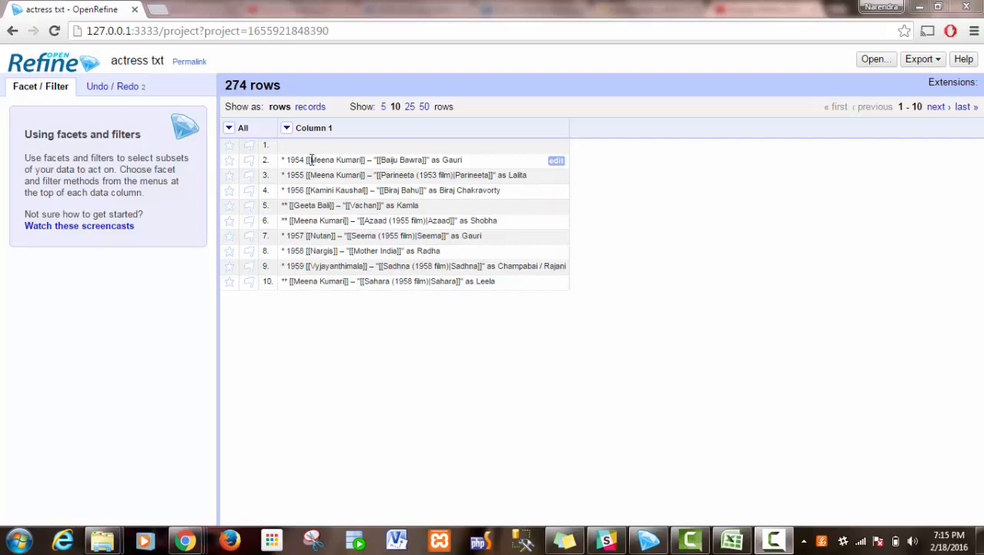
left_click(286, 128)
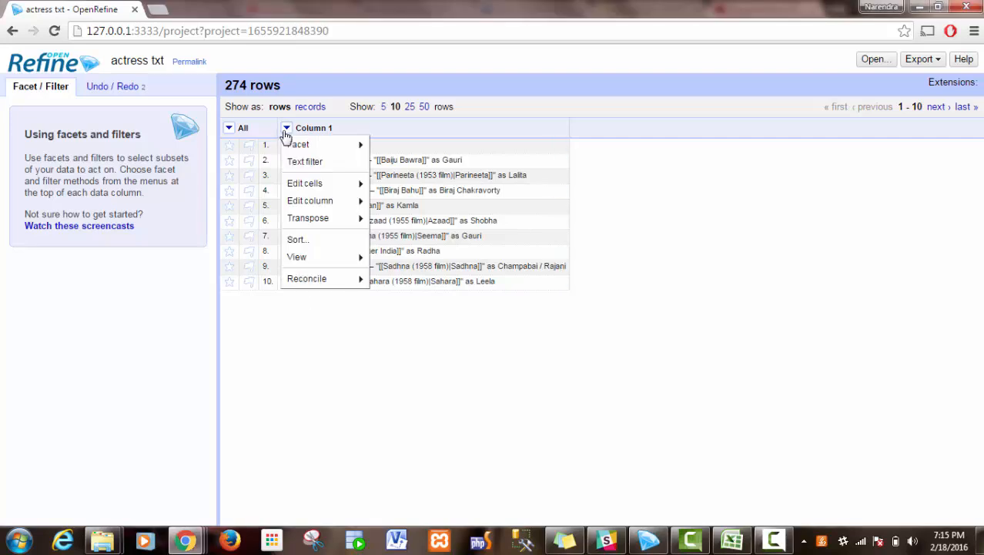
mouse_move(306, 187)
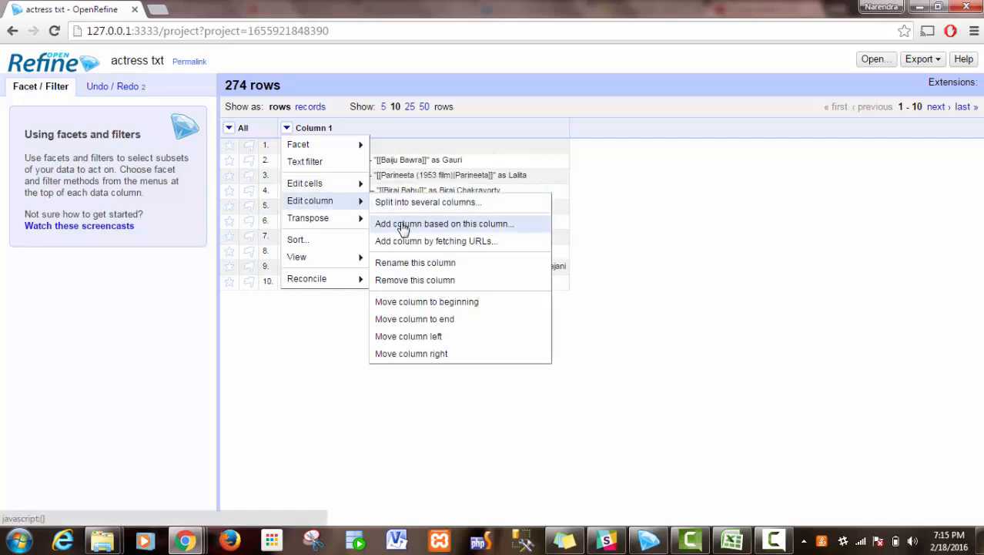
left_click(402, 225)
left_click(322, 194)
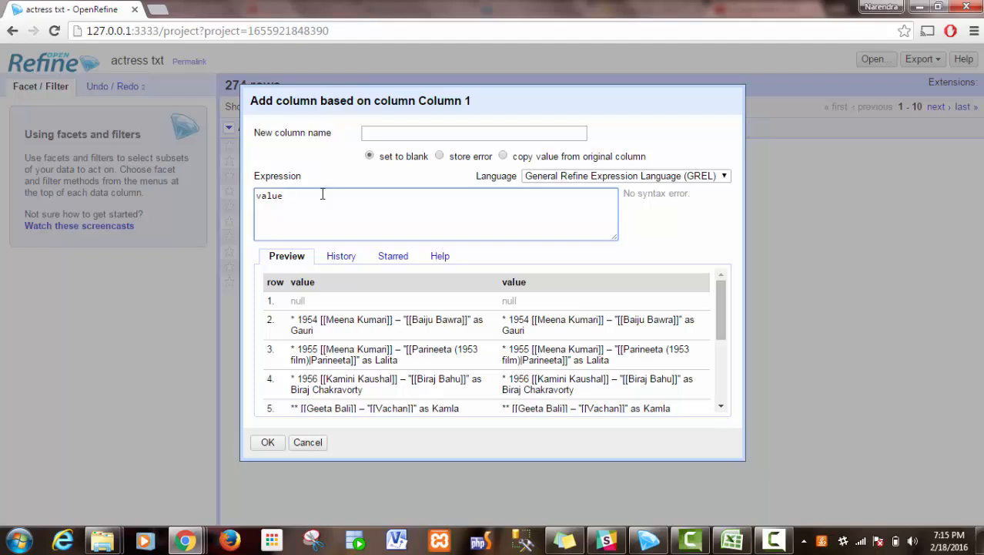
type(".s")
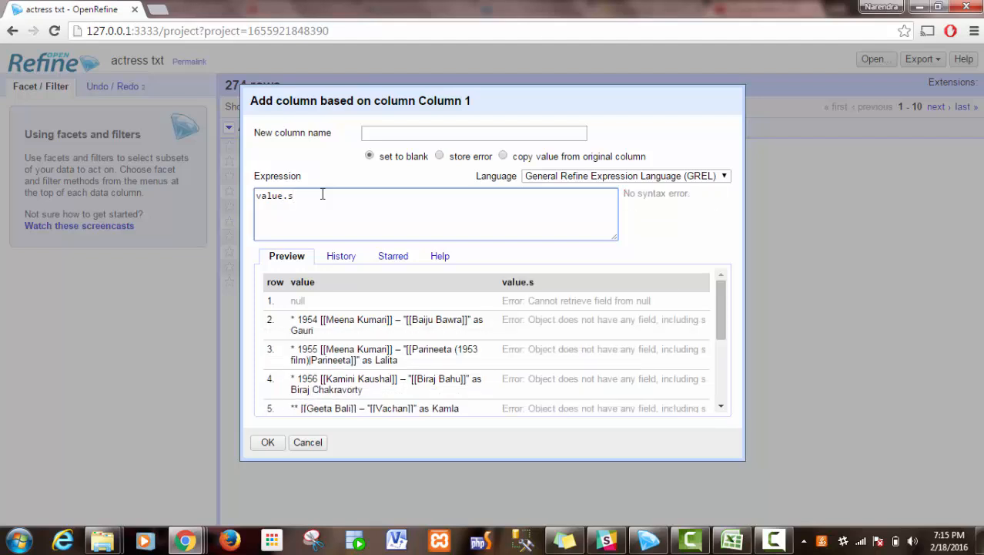
type("tarts")
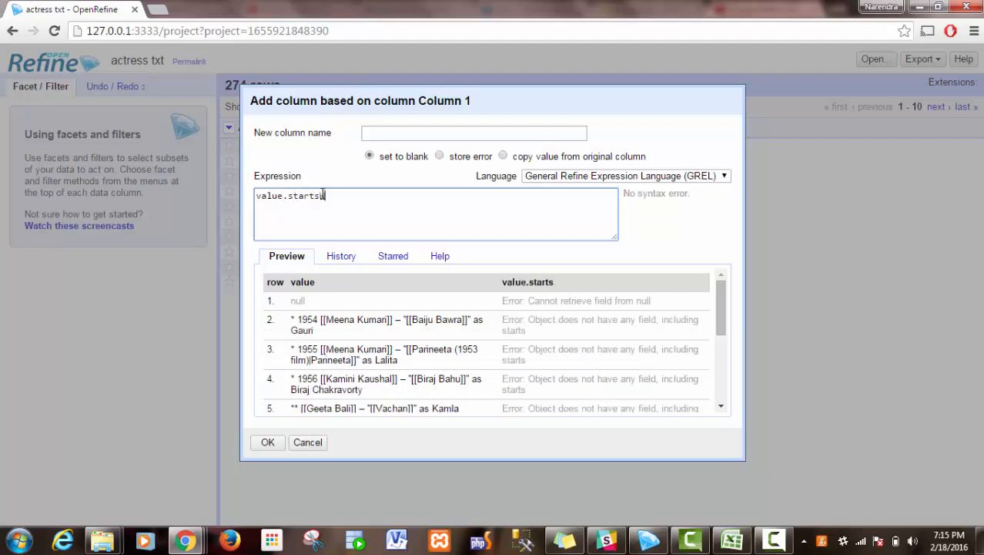
type("With(")
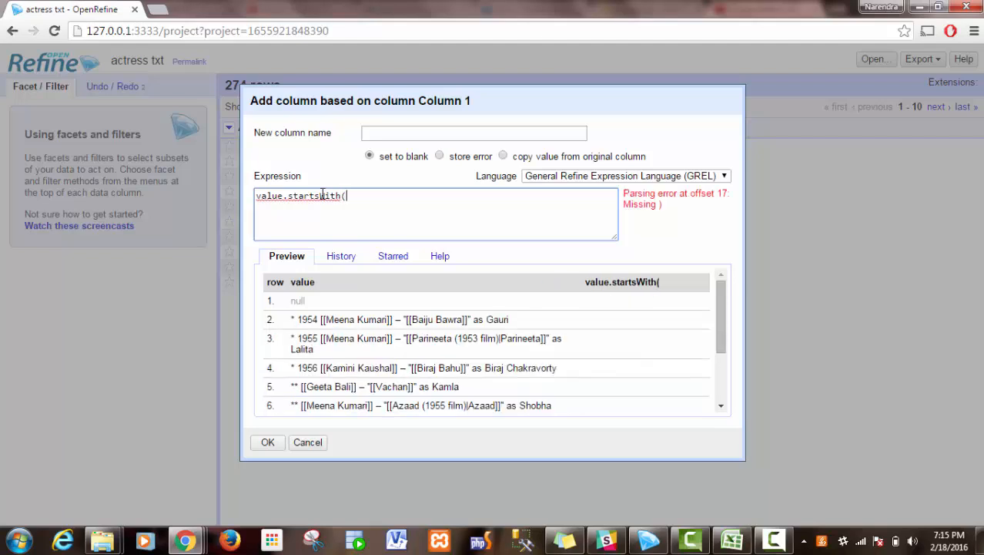
type("\"**\")")
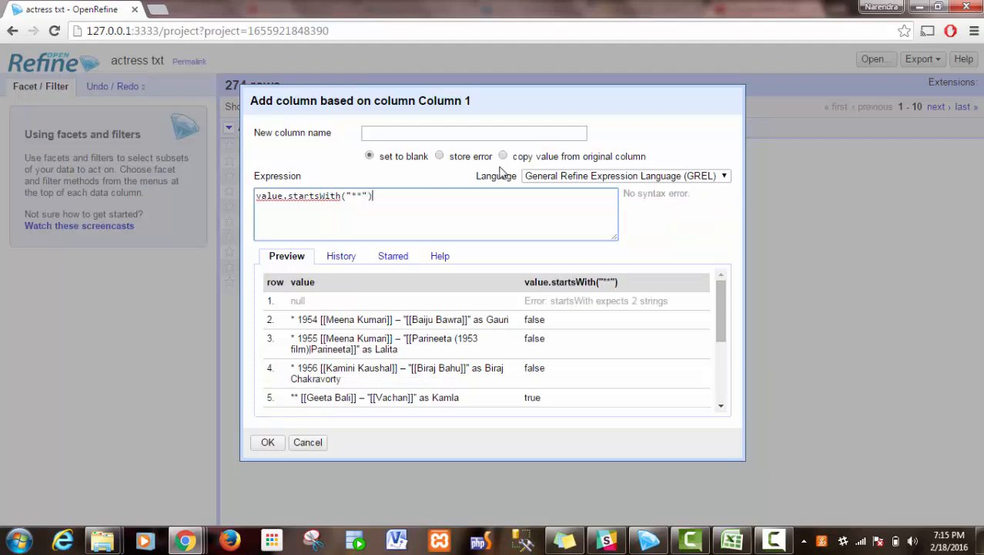
type("not(")
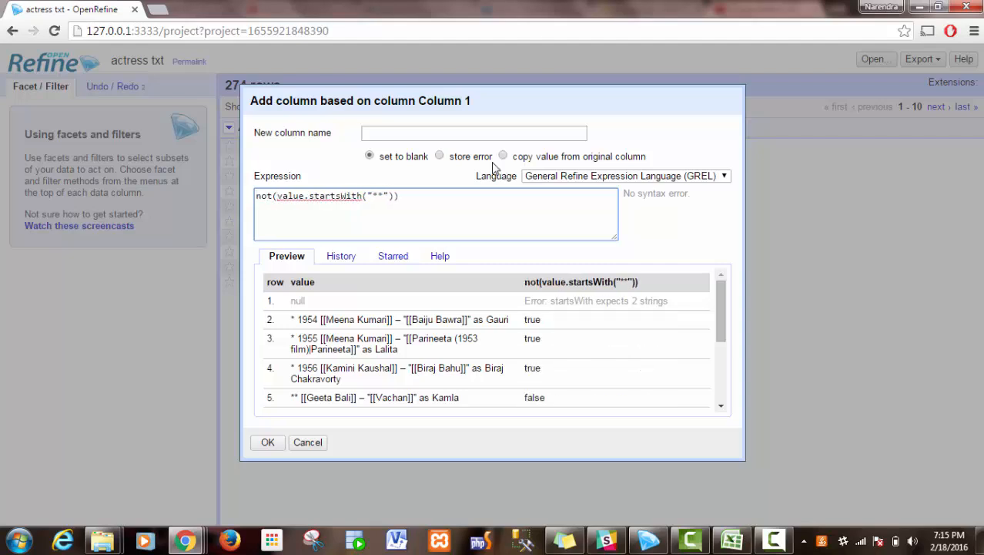
left_click(427, 132)
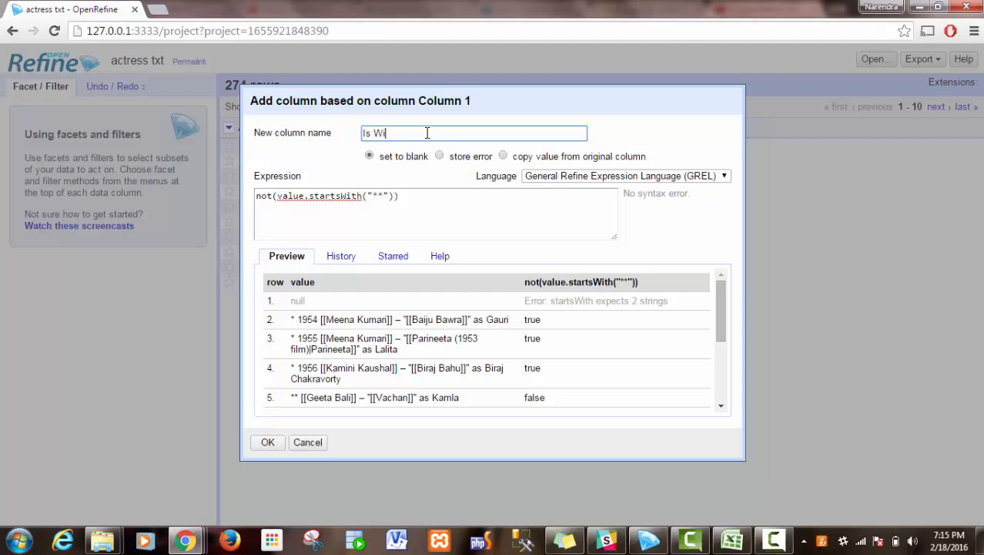
left_click(267, 443)
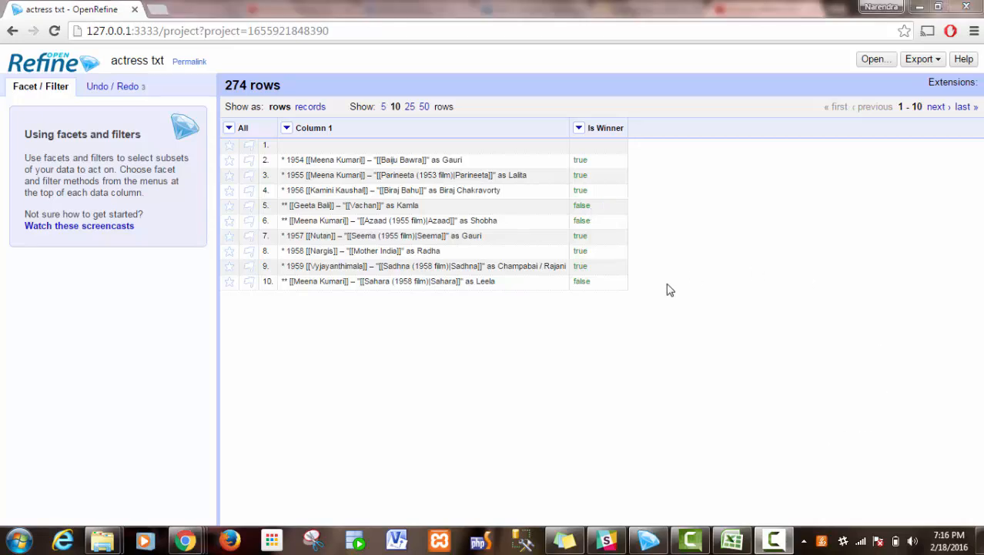
Step: Create a text facet on the Is Winner column and restrict the rows to the value true
left_click(578, 128)
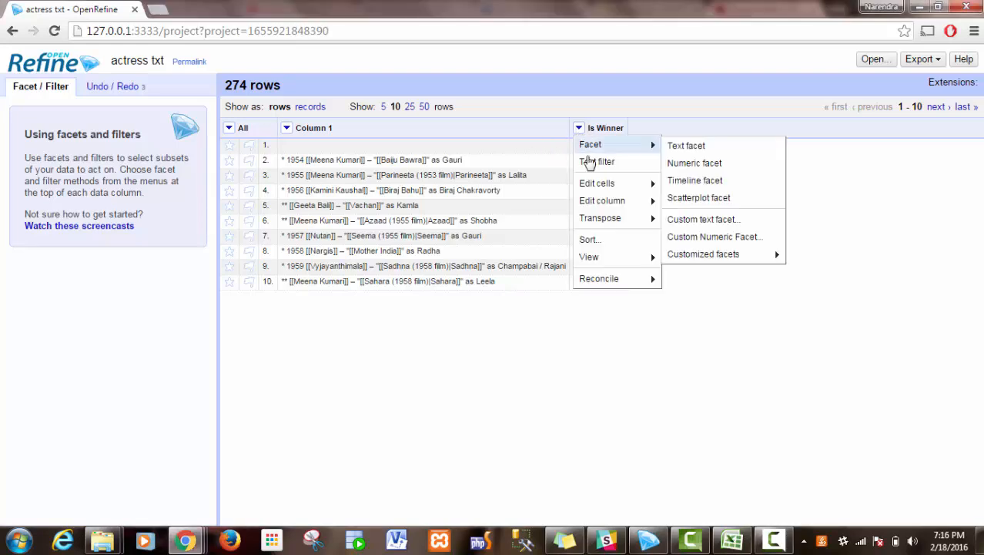
left_click(689, 146)
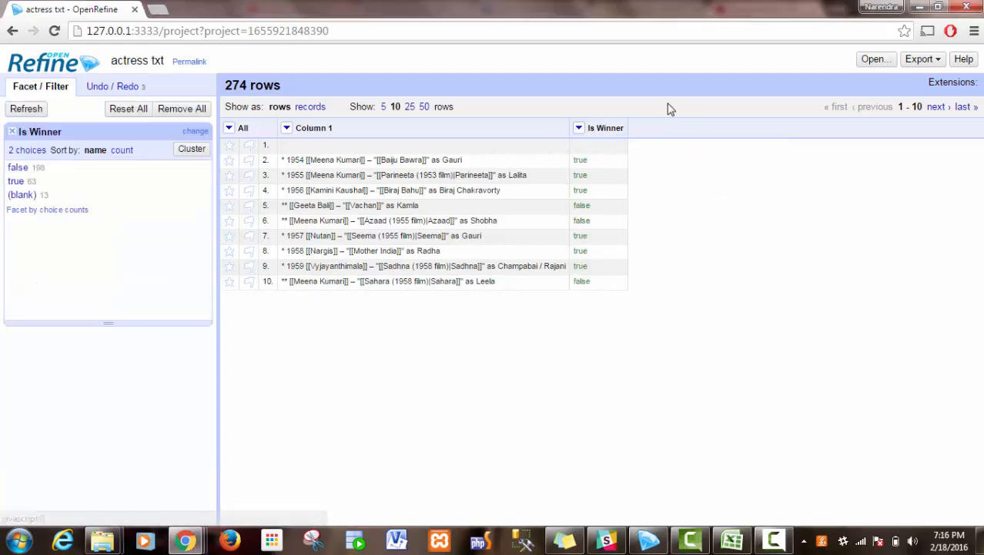
left_click(17, 183)
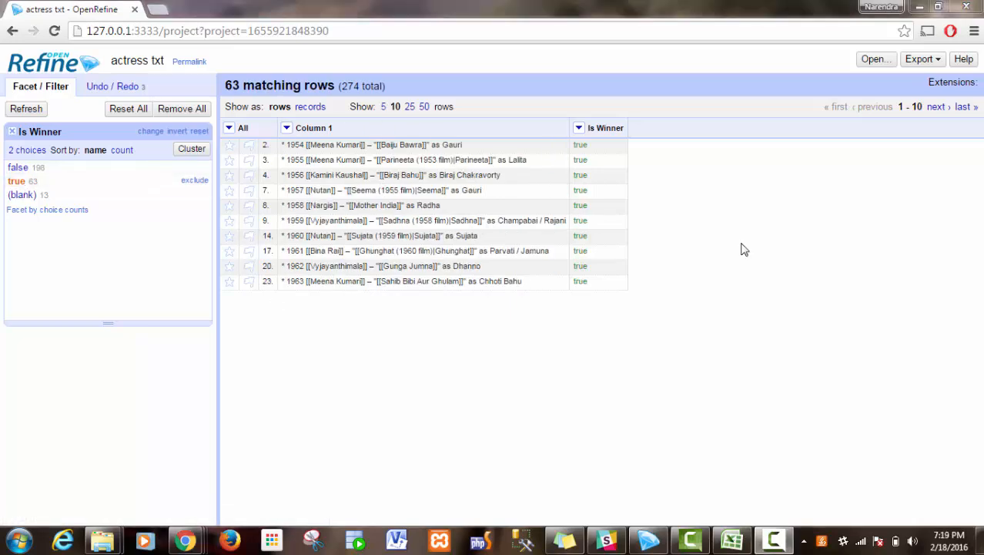
Step: Add a column named "Year" based on Column 1 for the winner rows, using the expression value[1,6]
left_click(287, 128)
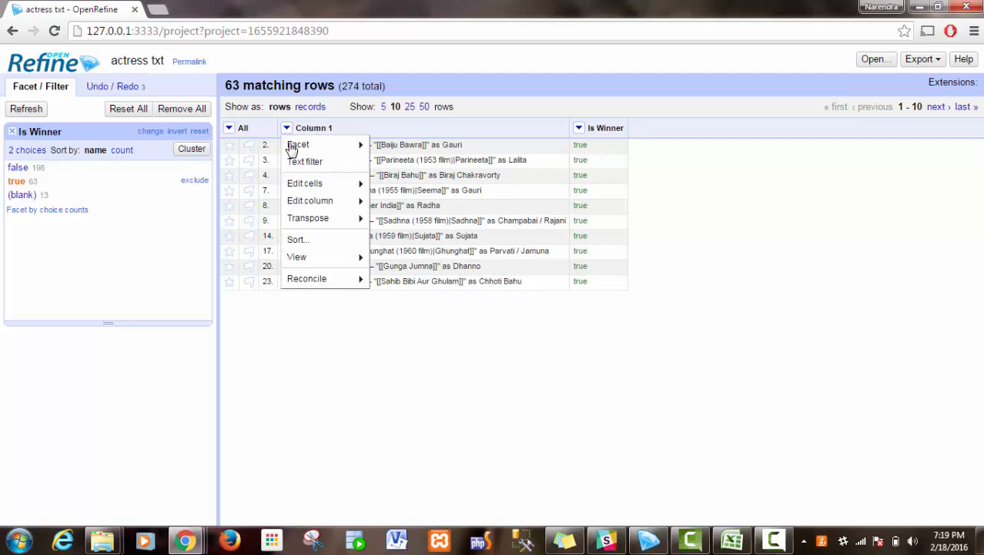
mouse_move(300, 208)
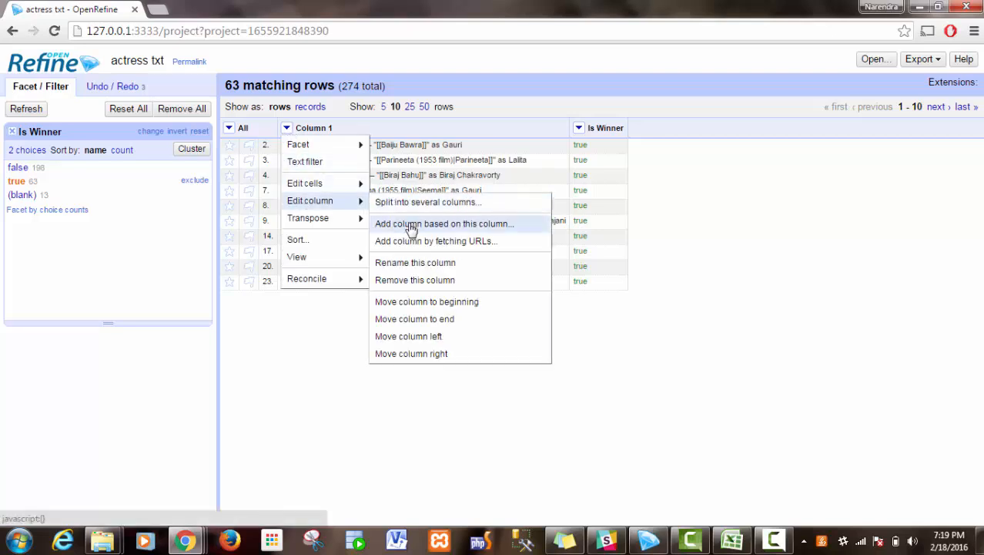
left_click(411, 224)
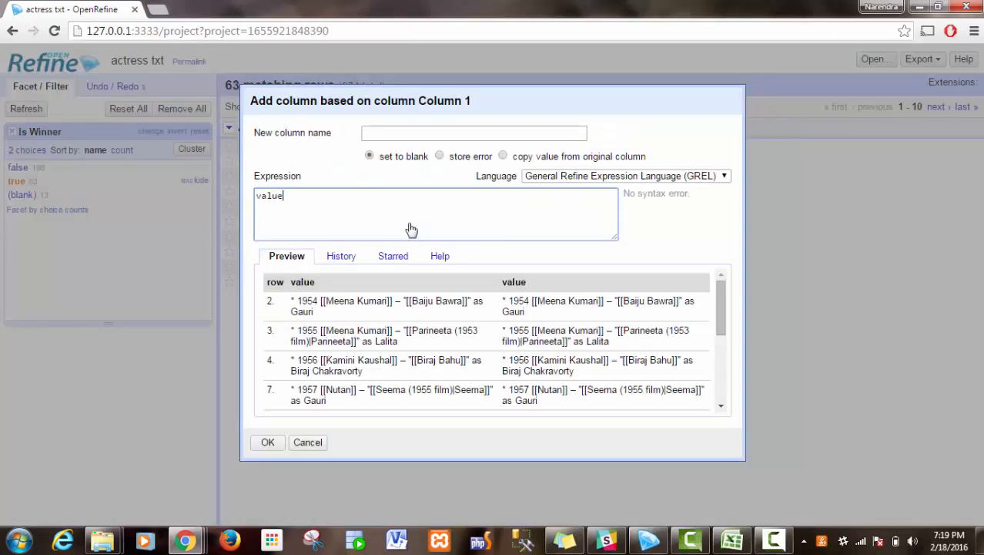
type("[1")
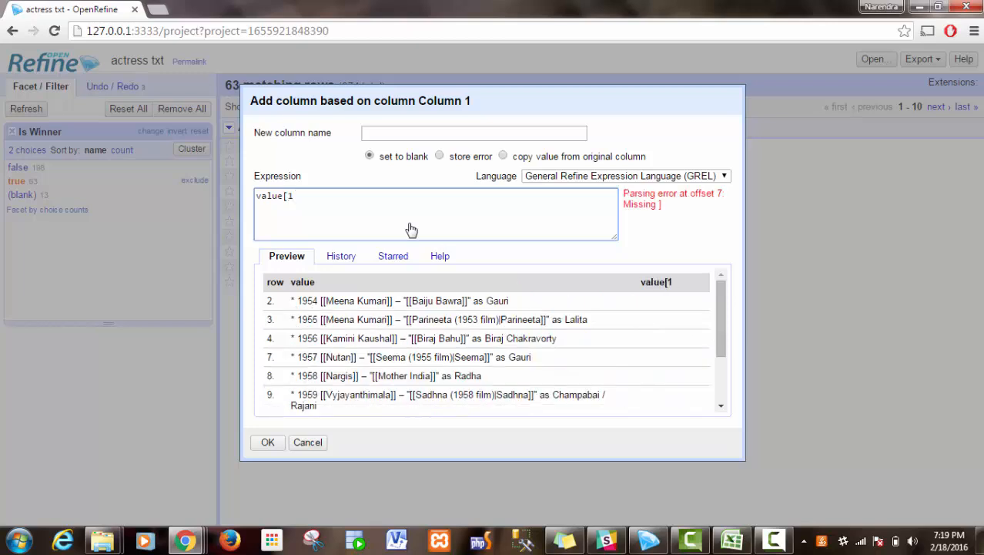
type(",6]")
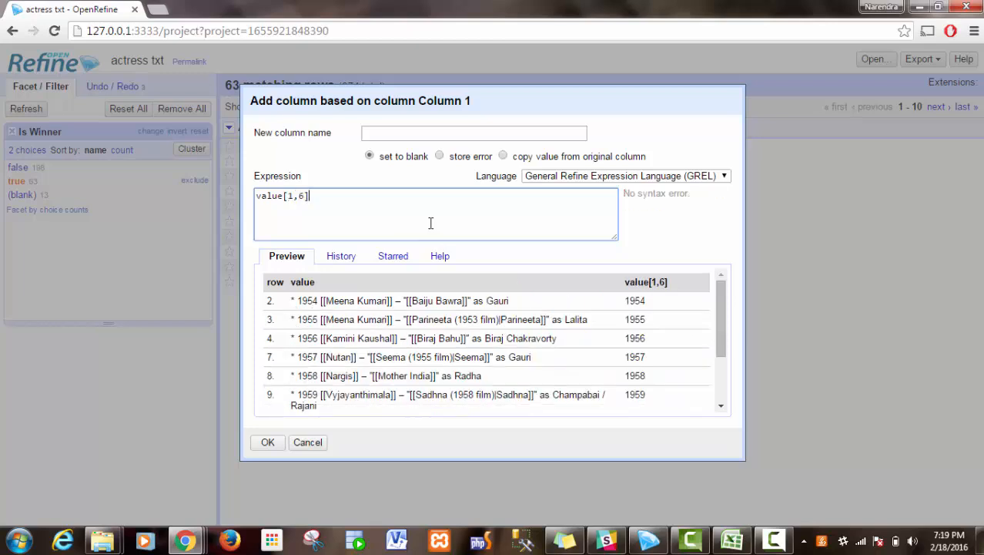
left_click(395, 131)
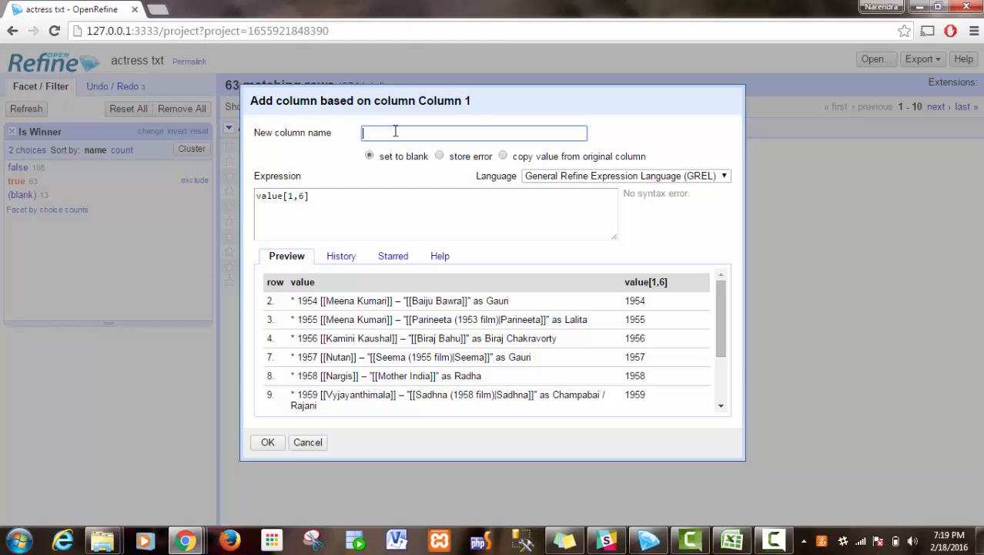
left_click(266, 443)
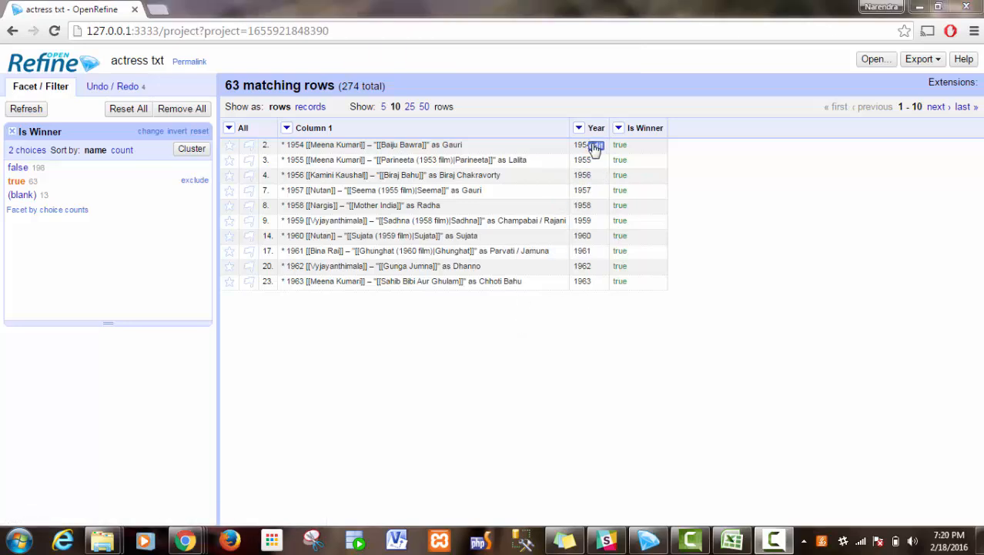
Step: Transform Column 1's cells in the winner rows with the GREL expression value.substring(7) to strip the asterisk and year prefix
left_click(287, 127)
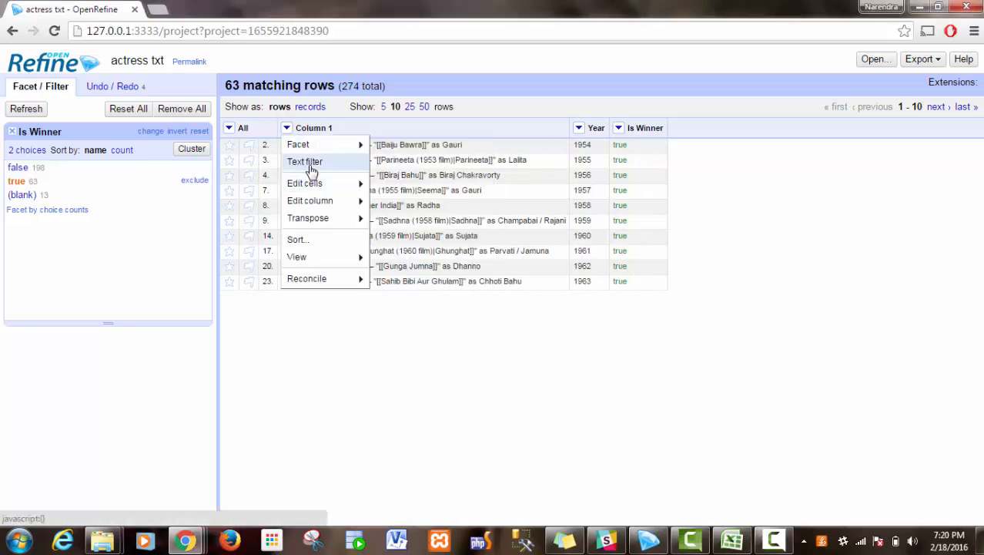
mouse_move(318, 182)
left_click(385, 185)
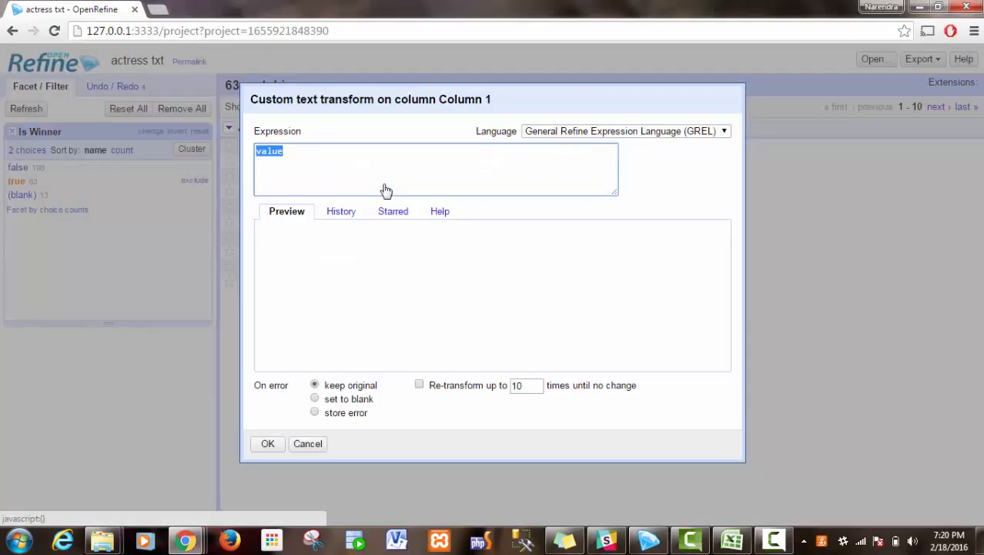
type("value.substring(7)")
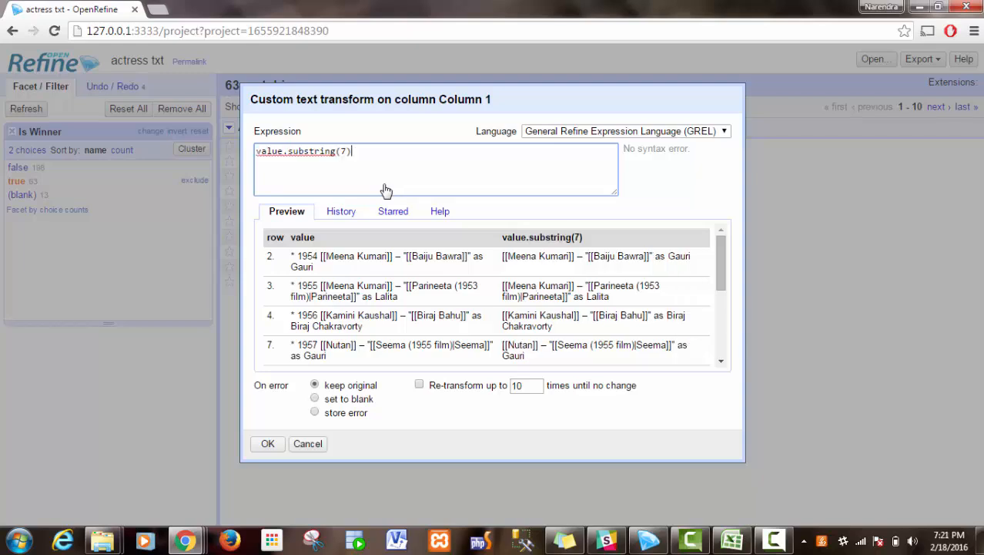
left_click(267, 444)
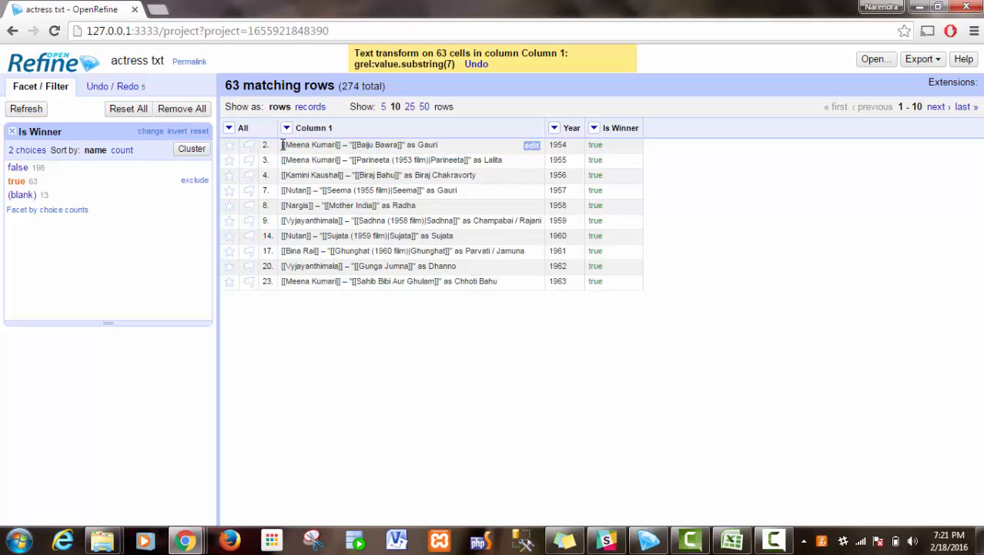
Step: Restrict the Is Winner facet to false and transform Column 1's cells with the GREL expression value.substring(2)
left_click(15, 168)
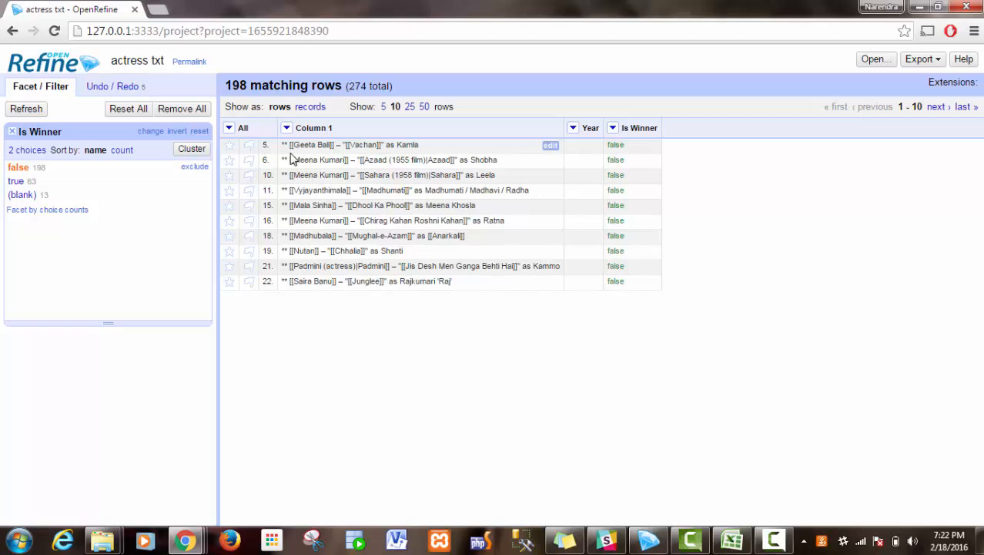
left_click(287, 128)
mouse_move(308, 189)
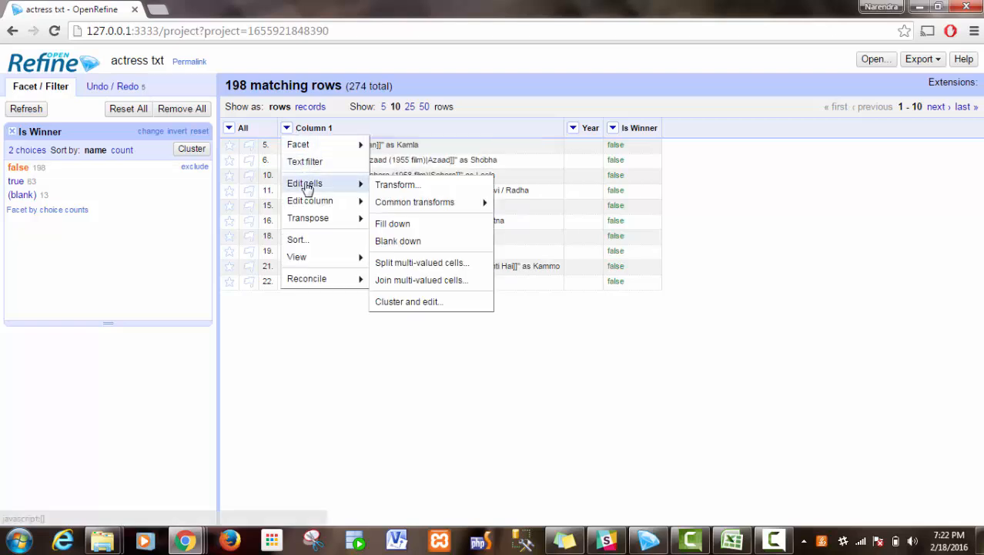
left_click(396, 185)
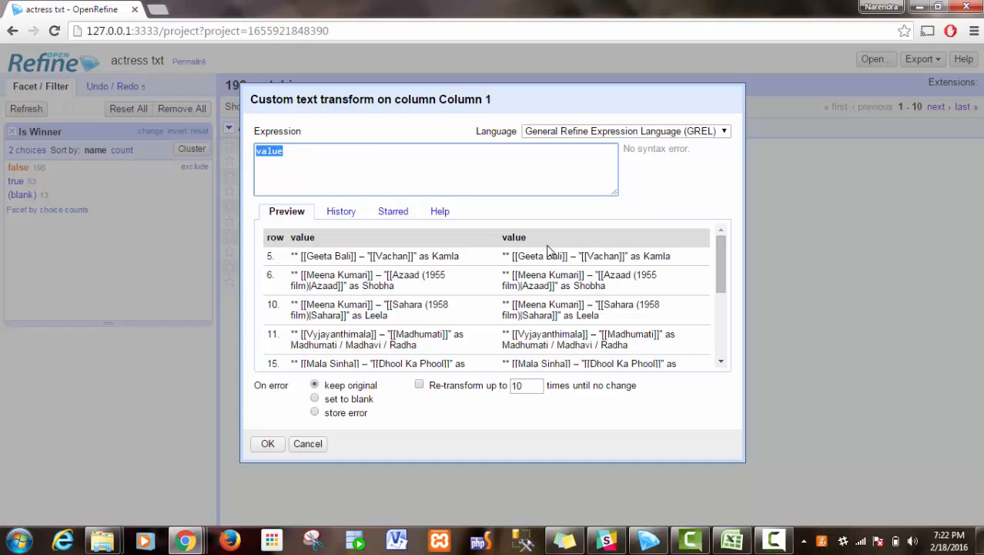
type("value.substring(7)")
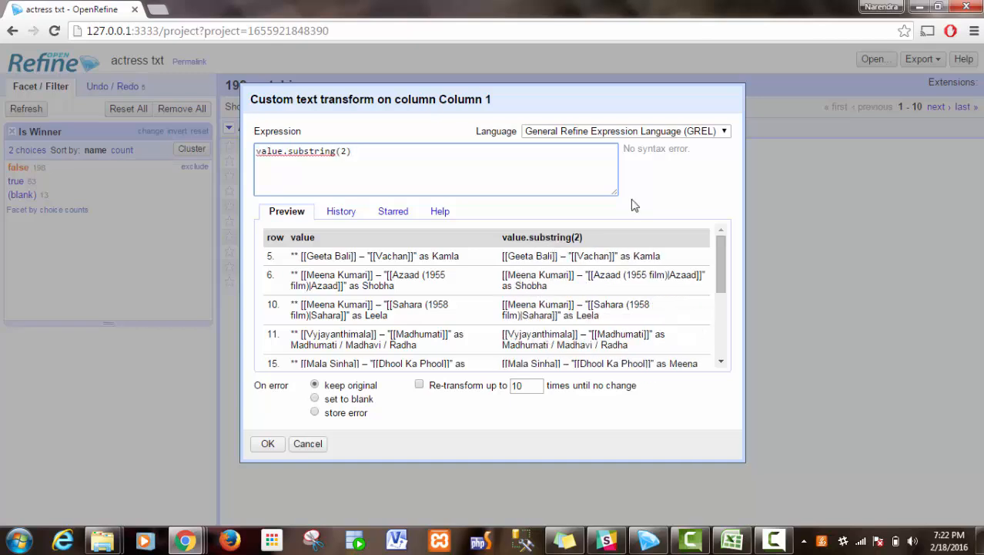
left_click(265, 451)
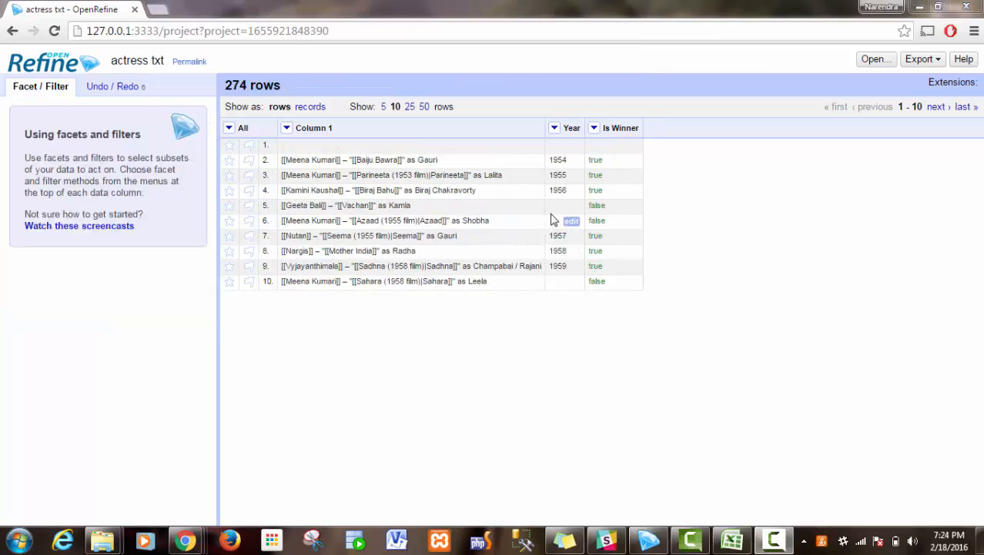
Step: Fill down the Year column so nominee rows inherit the year of the winner row above them
left_click(554, 128)
mouse_move(574, 185)
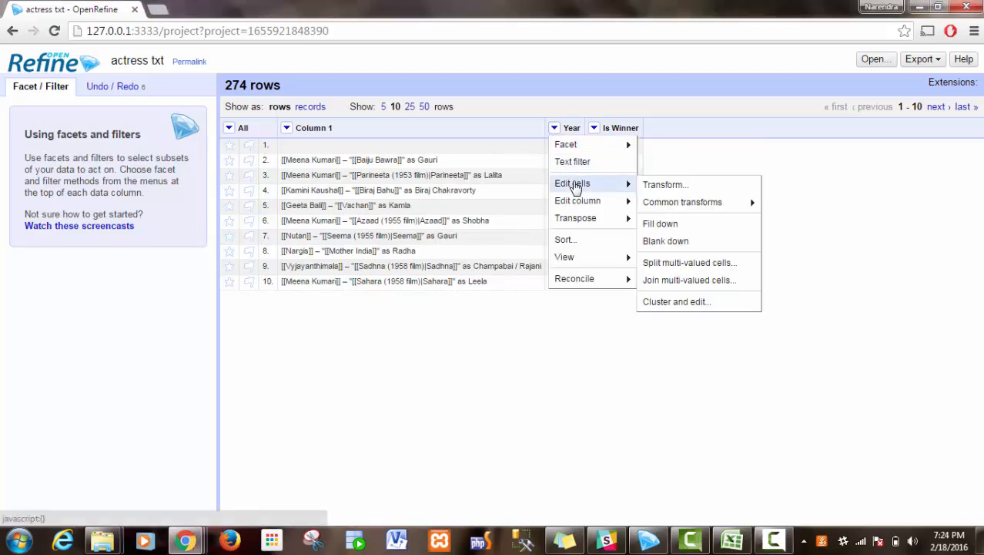
left_click(681, 225)
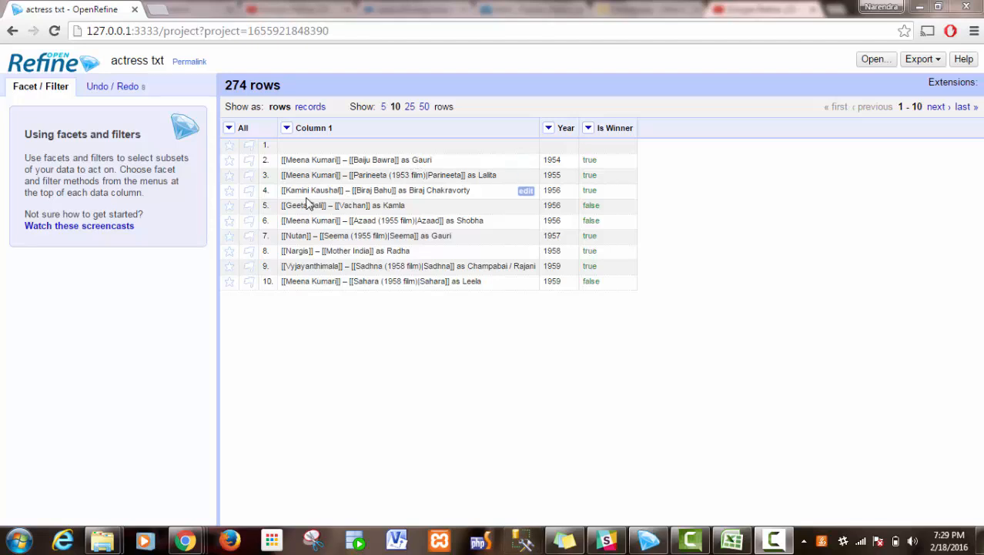
Step: Split Column 1 by the separator "–" into at most 2 columns, removing the original column
left_click(290, 130)
mouse_move(302, 201)
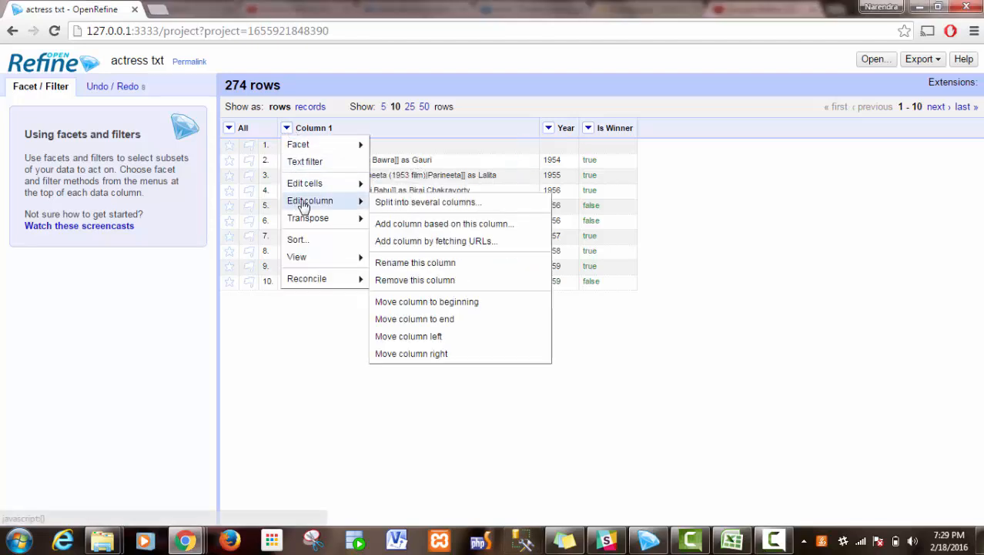
left_click(411, 211)
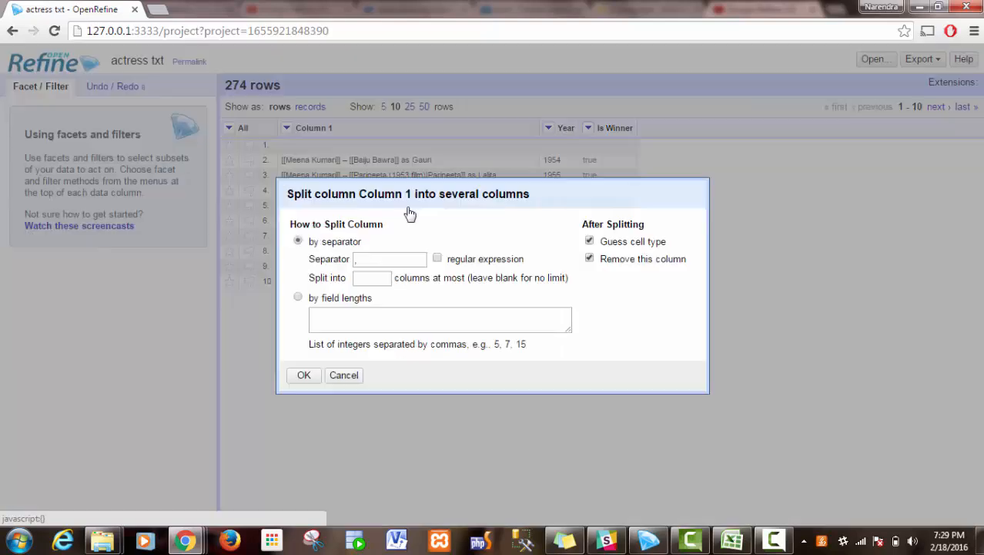
left_click(367, 258)
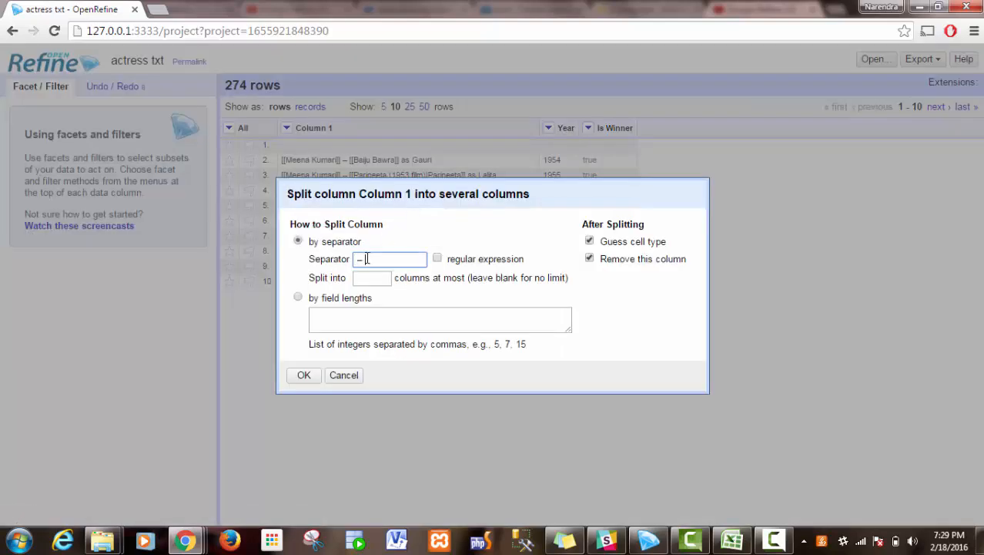
left_click(376, 278)
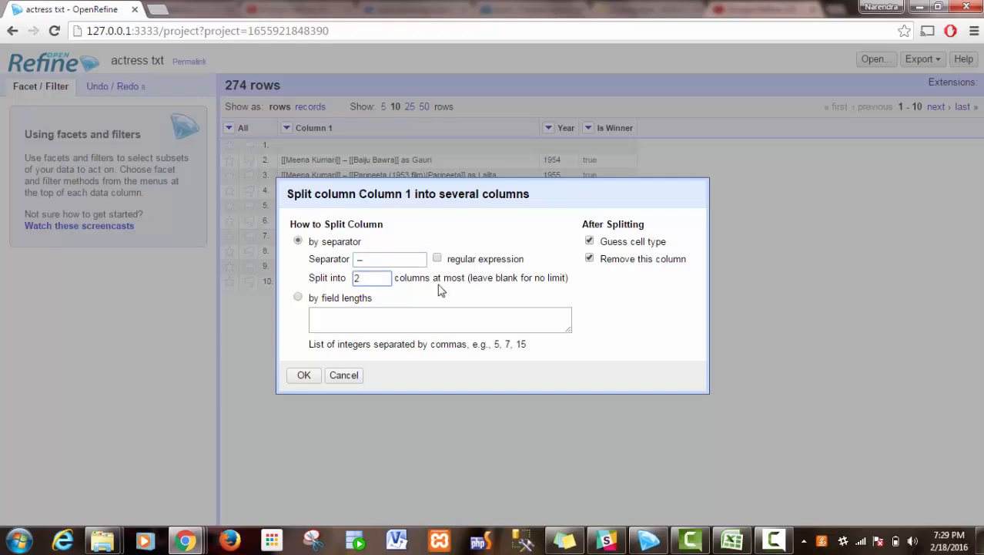
left_click(299, 377)
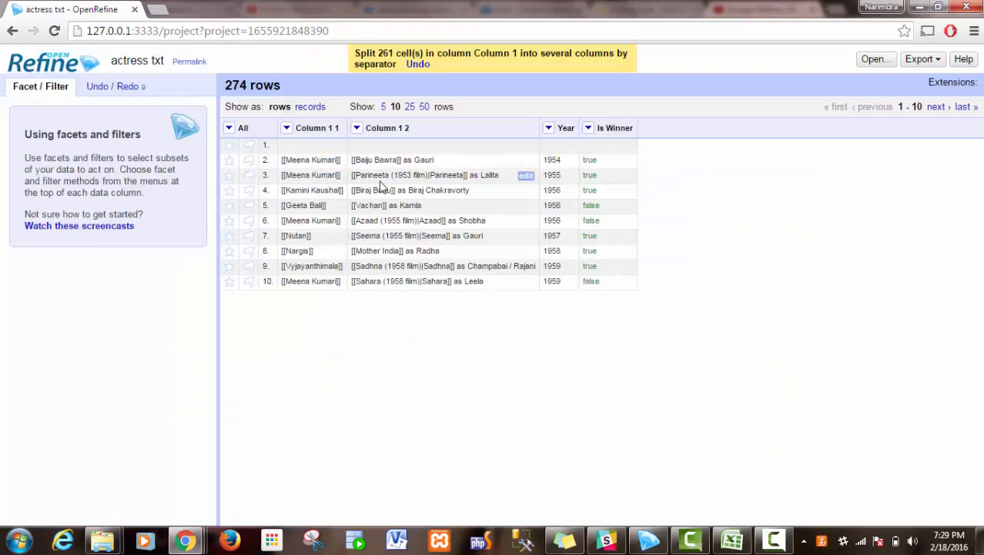
Step: Split Column 1 2 by the separator "as" into at most 2 columns, separating the film from the role
left_click(357, 130)
mouse_move(381, 208)
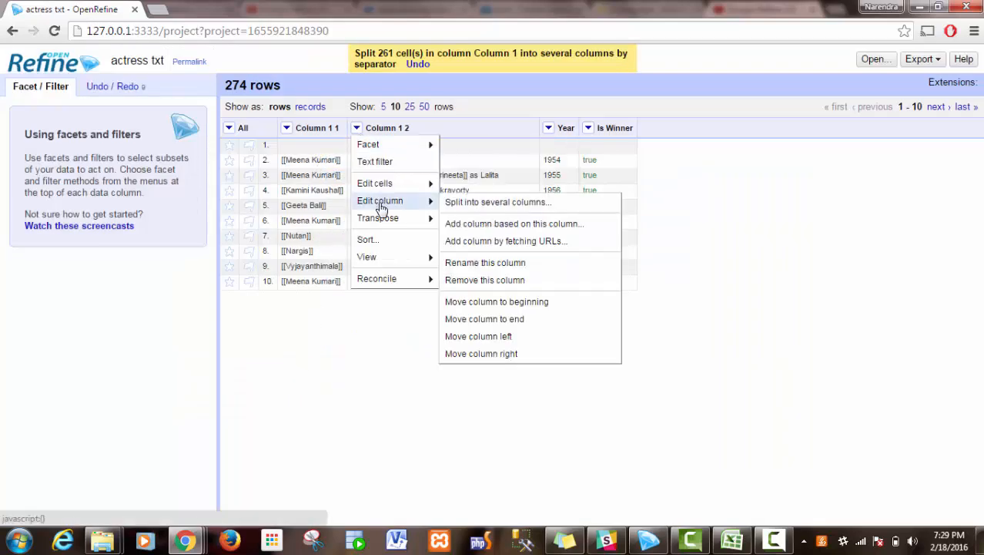
left_click(467, 203)
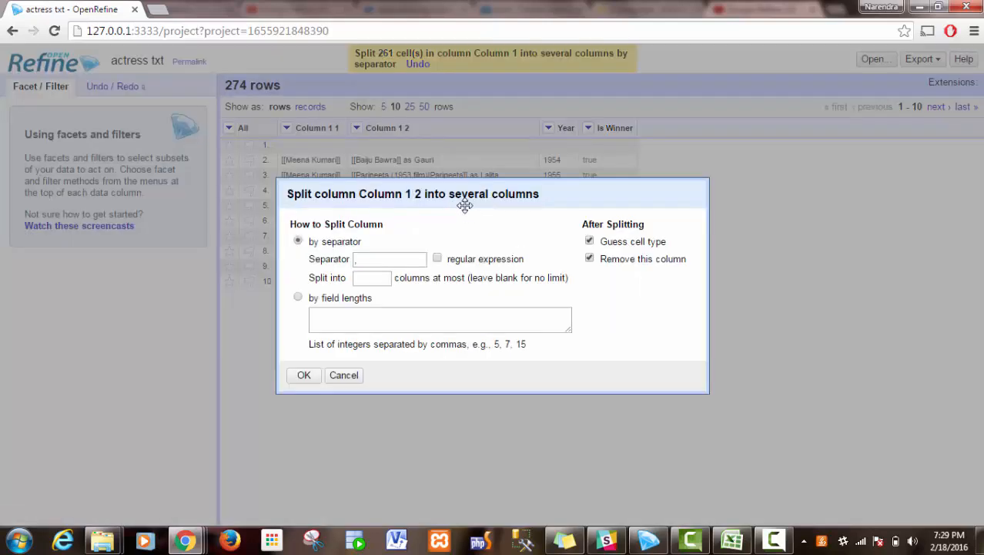
left_click(370, 263)
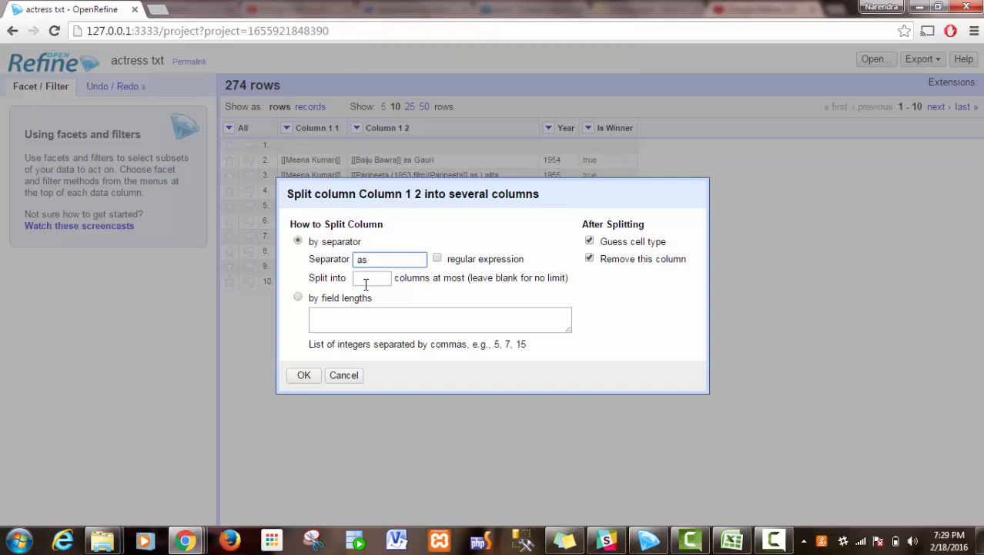
left_click(365, 280)
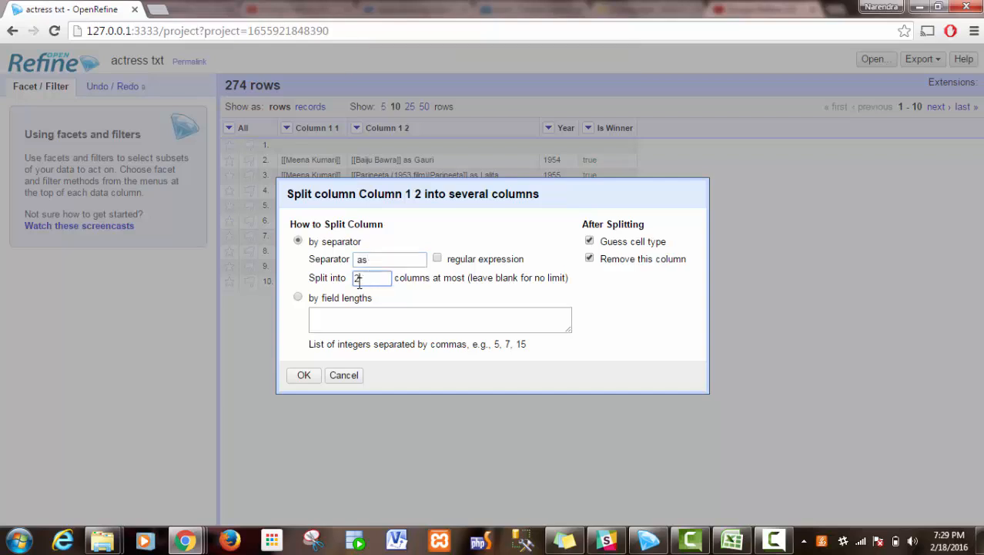
left_click(304, 376)
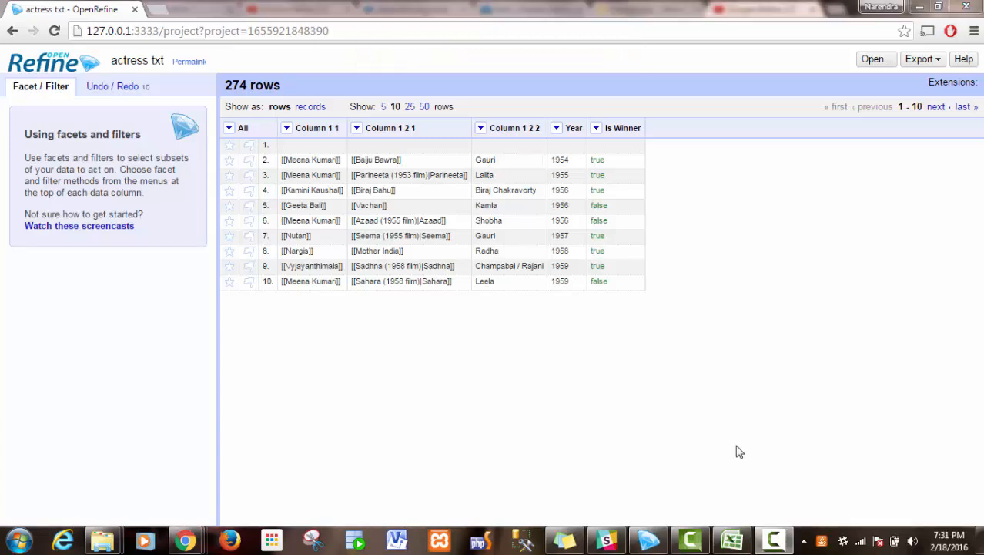
Step: Rename the column Column 1 1 to "actress"
left_click(287, 129)
mouse_move(312, 203)
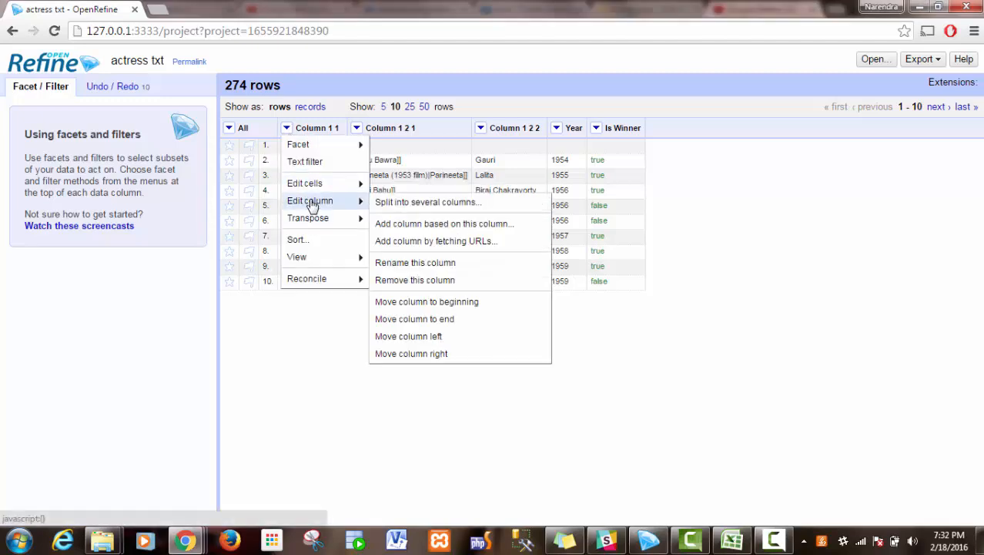
left_click(401, 263)
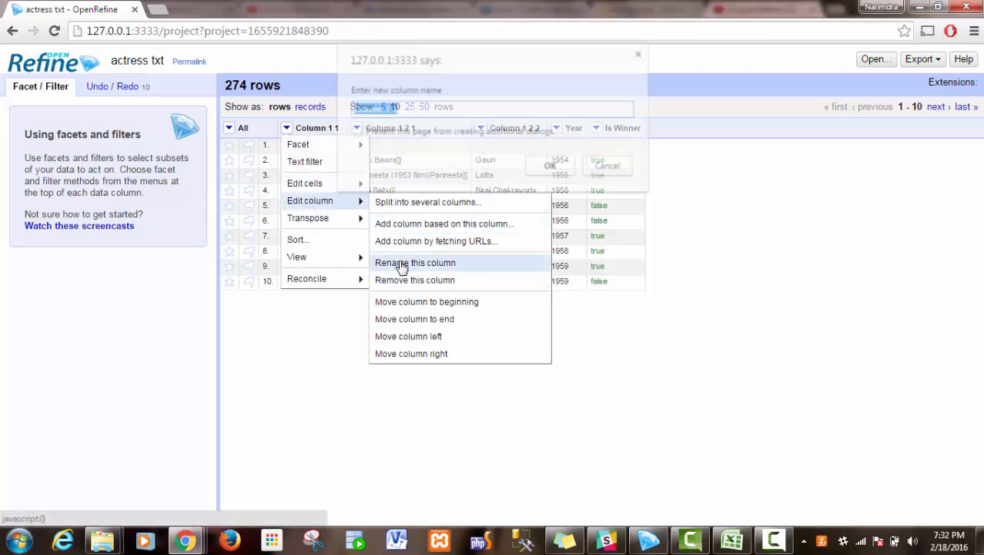
type("actress")
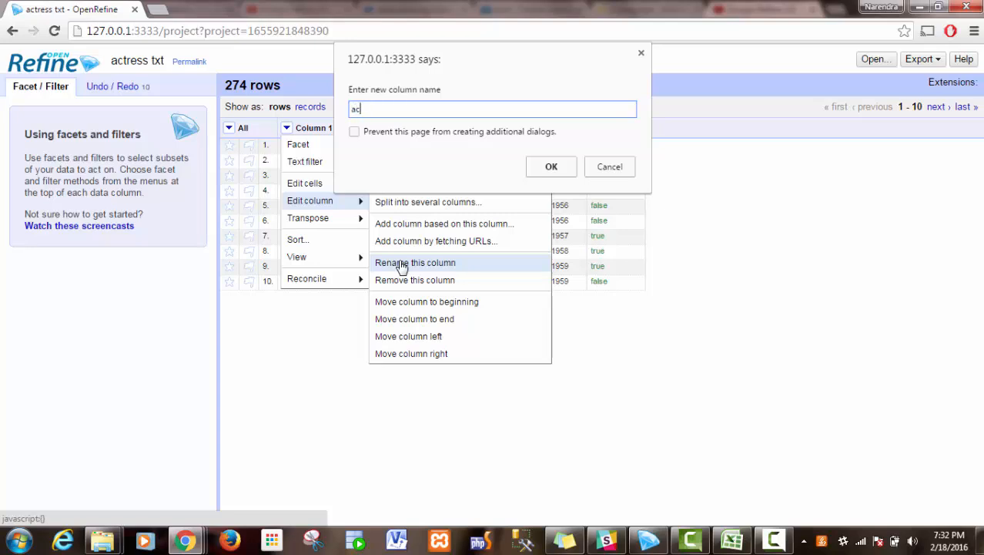
left_click(552, 167)
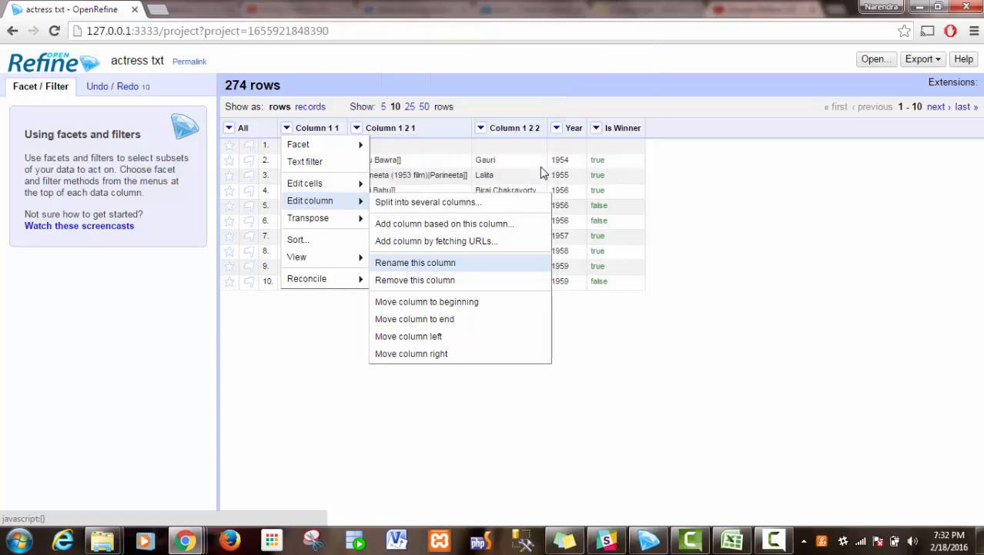
Step: Rename the column Column 1 2 1 to "movie"
left_click(357, 128)
mouse_move(382, 208)
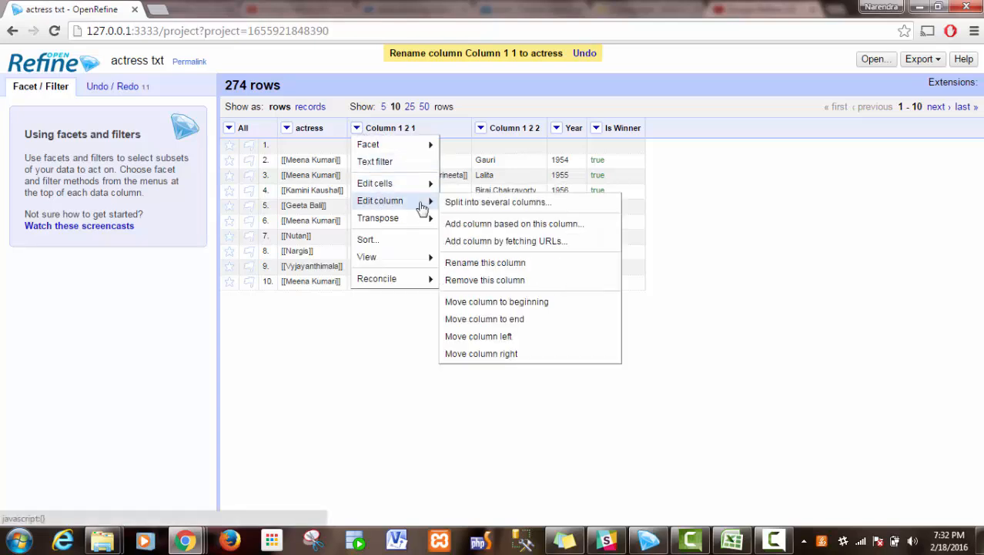
left_click(481, 262)
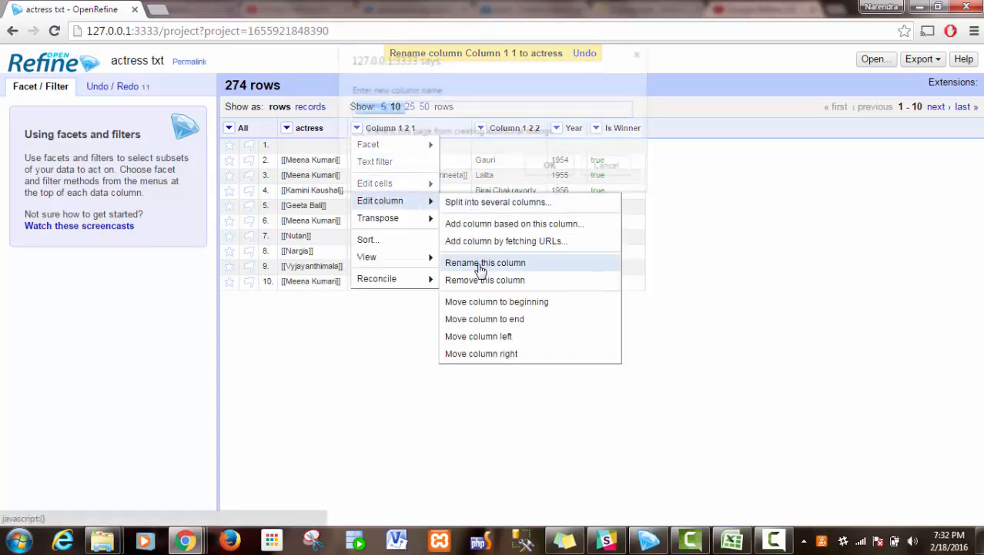
type("movie")
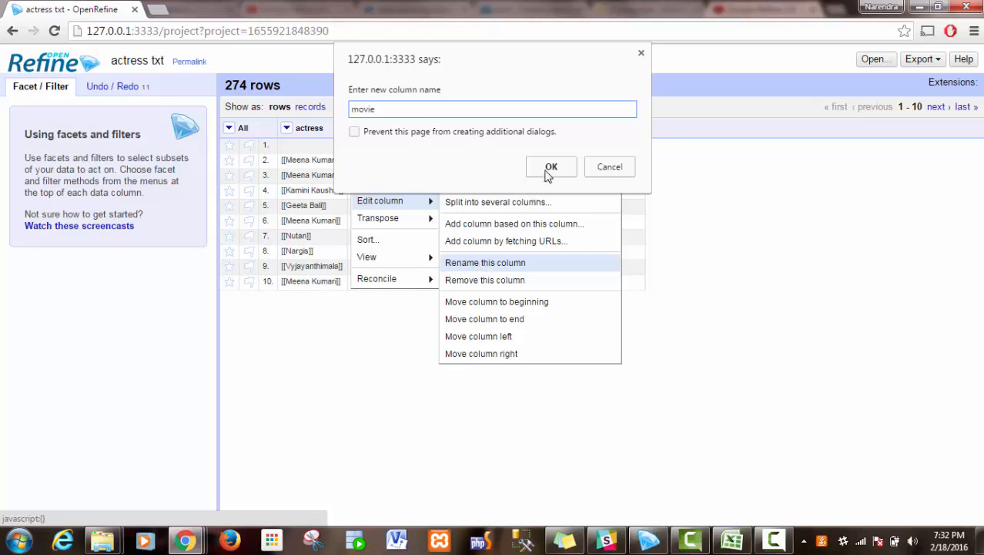
left_click(551, 166)
Step: Rename the column Column 1 2 2 to "character"
left_click(481, 130)
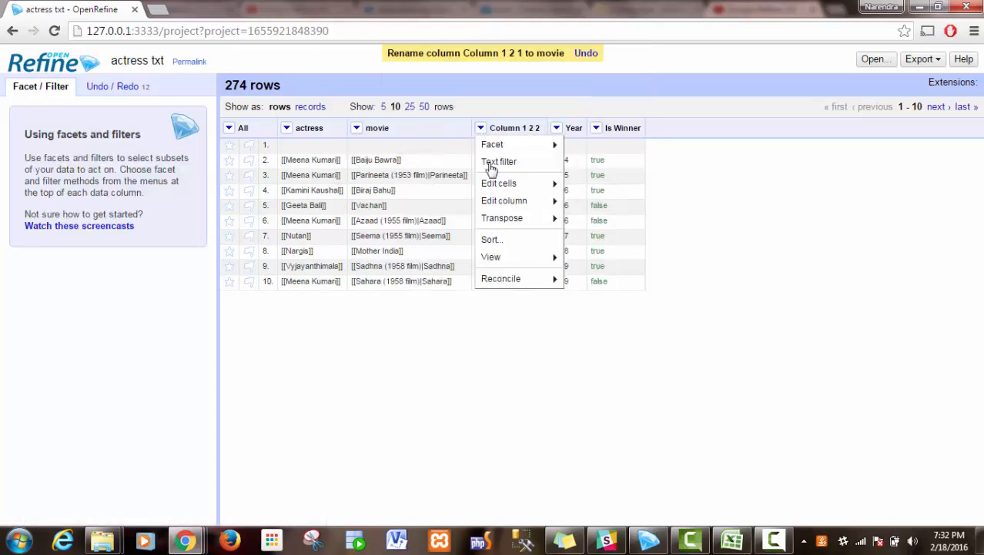
mouse_move(508, 218)
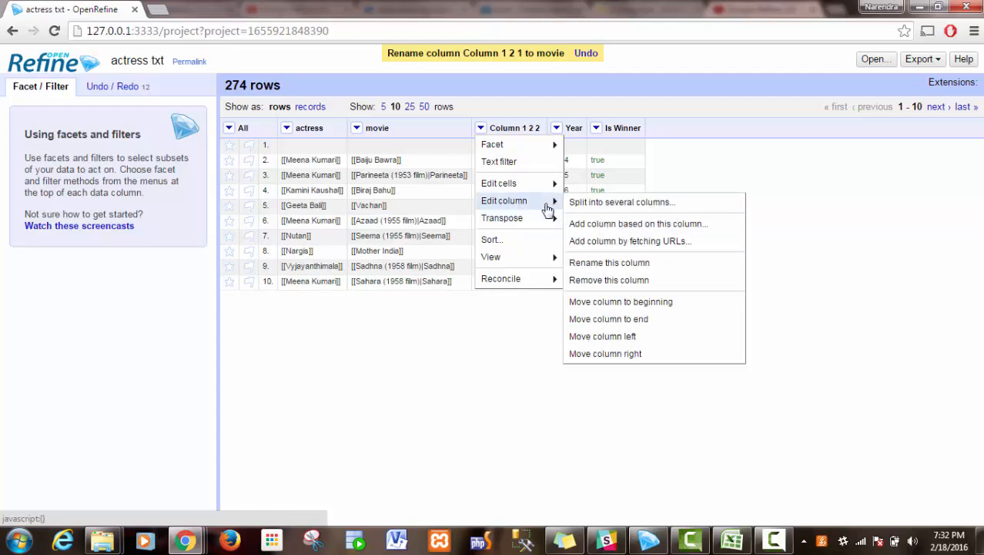
mouse_move(549, 202)
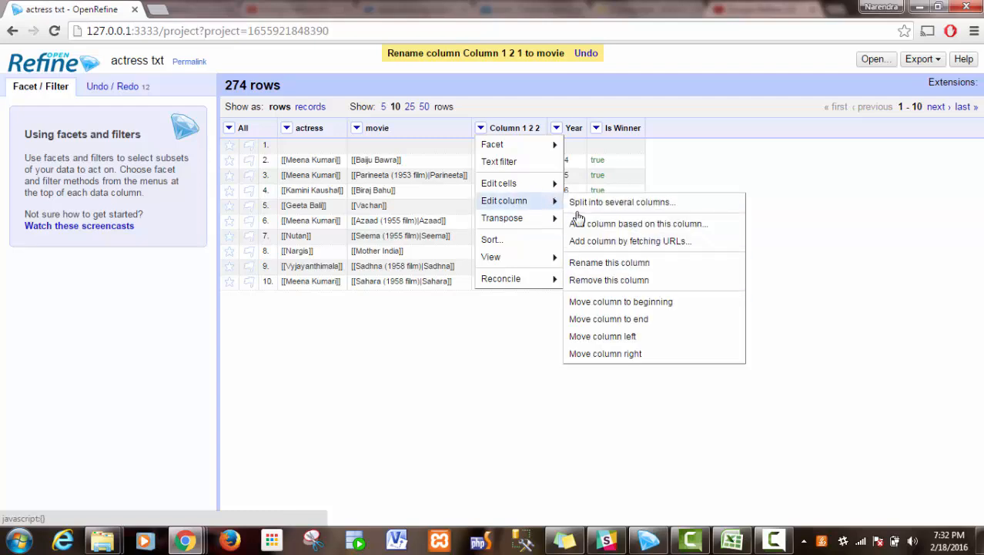
left_click(597, 263)
type("character")
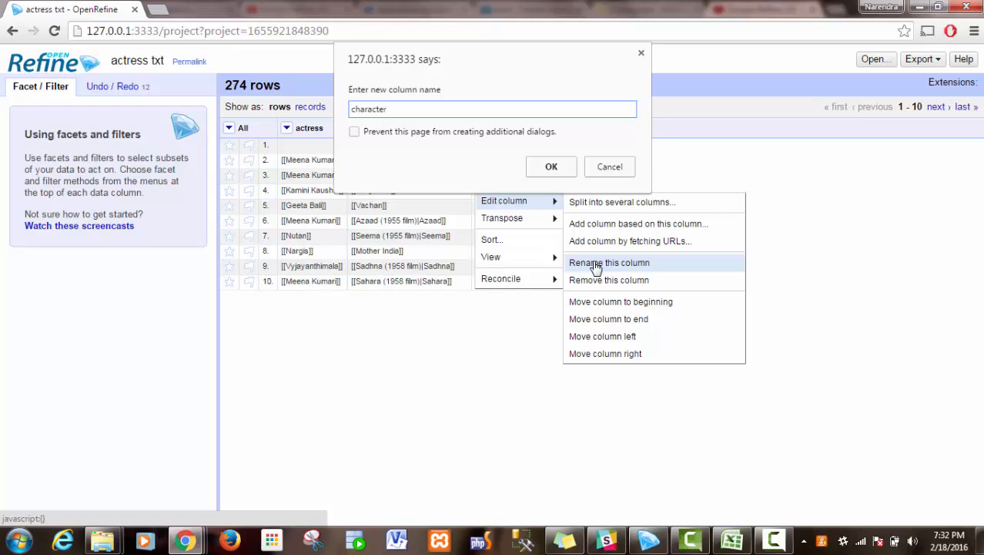
left_click(551, 167)
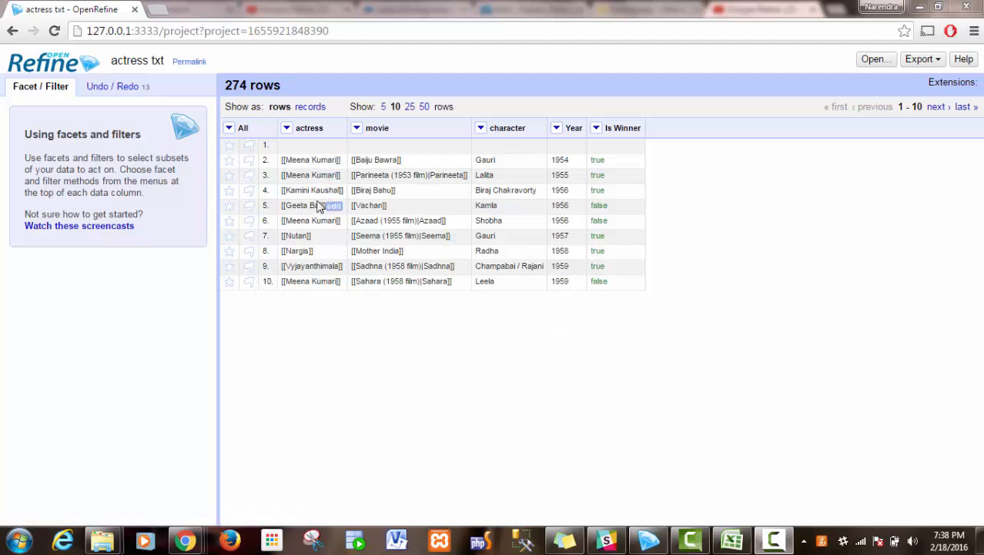
Step: Transform the actress column's cells with the GREL expression if(cells["Is Winner"].value, value + " (winner) ", value)
left_click(286, 128)
mouse_move(315, 186)
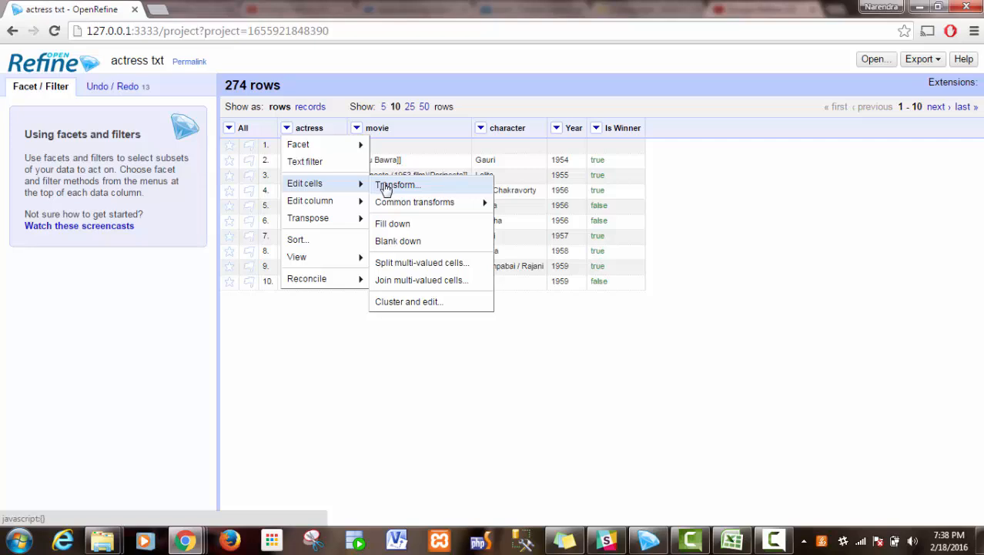
left_click(386, 186)
type("if(cells[\"Is Winner\"].value, value + \" (winner) \", value)")
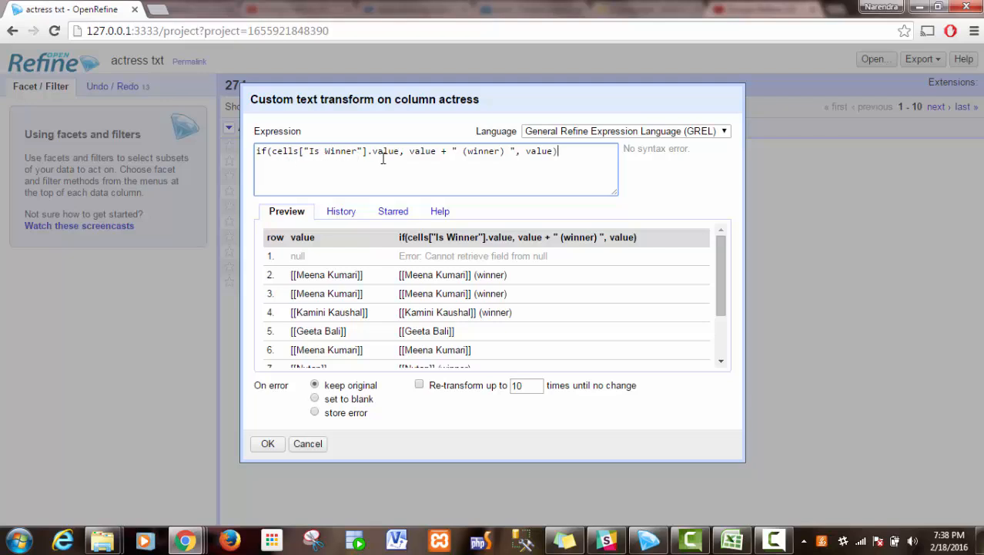
double_click(476, 153)
double_click(541, 151)
key("End")
left_click(270, 446)
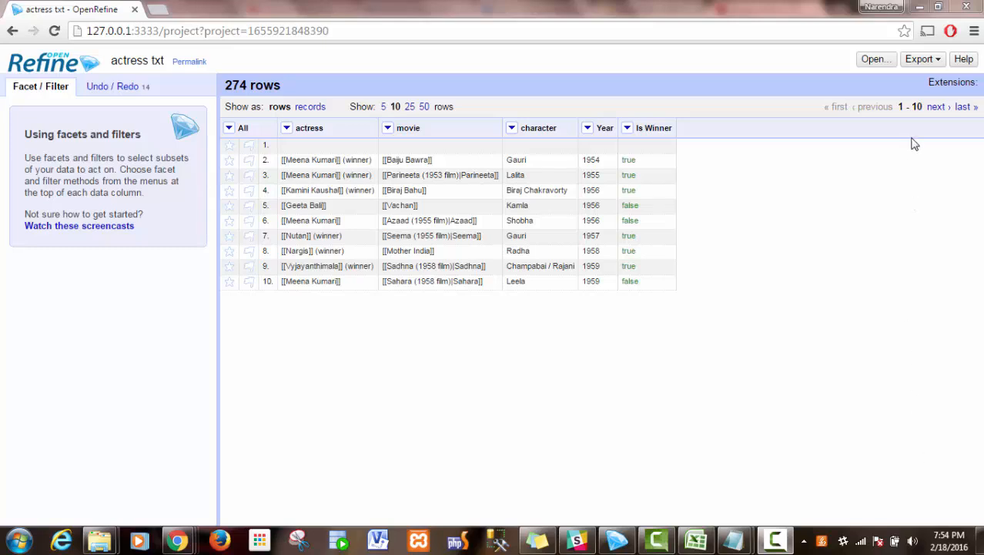
Step: Export the rows with a custom wiki-table template containing the actress, movie, character and Year values, using "| -" as row separator
left_click(922, 61)
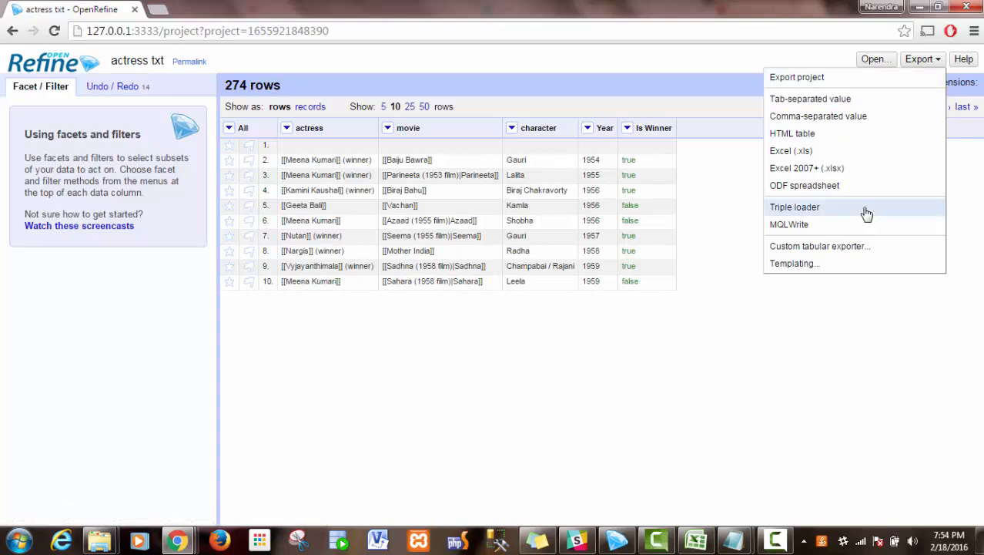
left_click(829, 275)
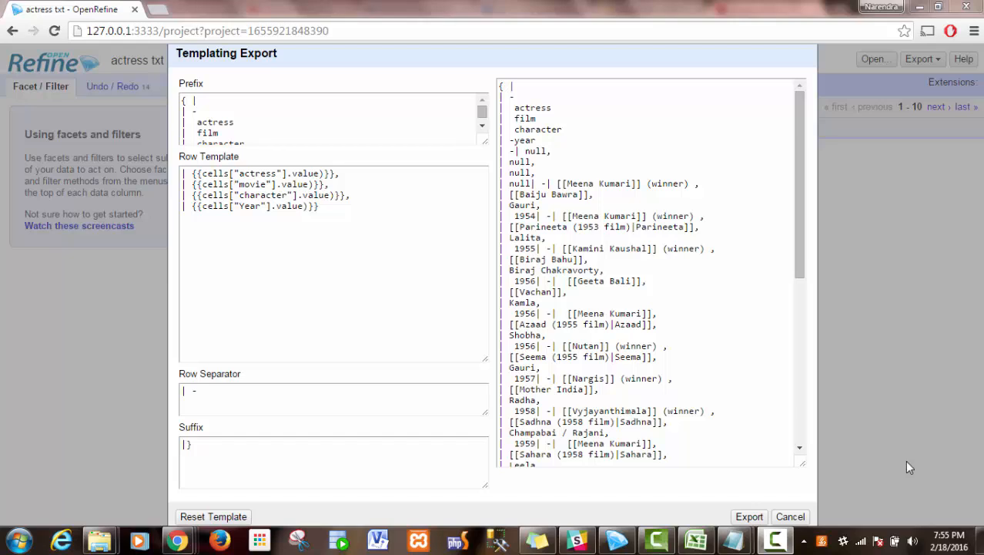
left_click(750, 516)
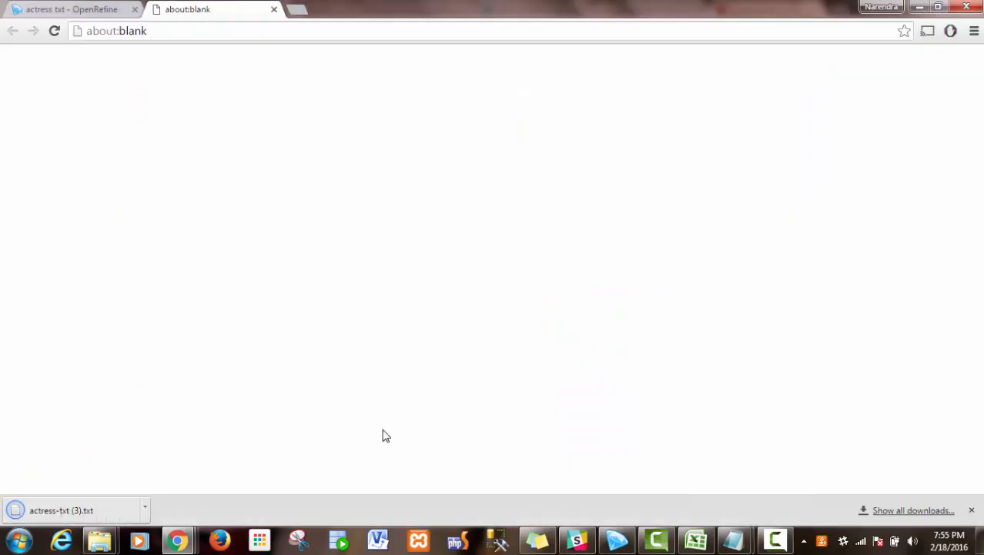
Step: Open the exported file actress-txt (3).txt in Notepad and copy its entire text
left_click(96, 520)
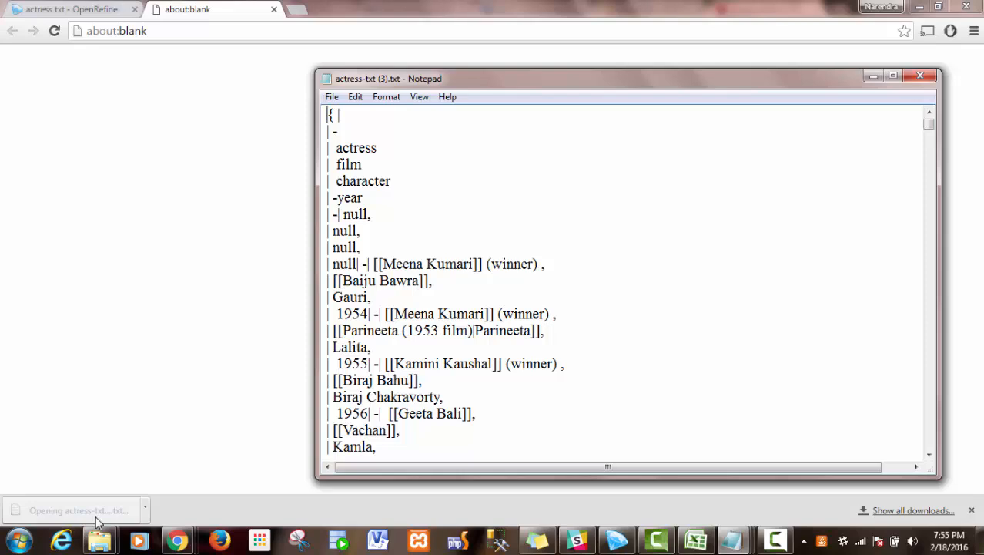
key("ctrl+a")
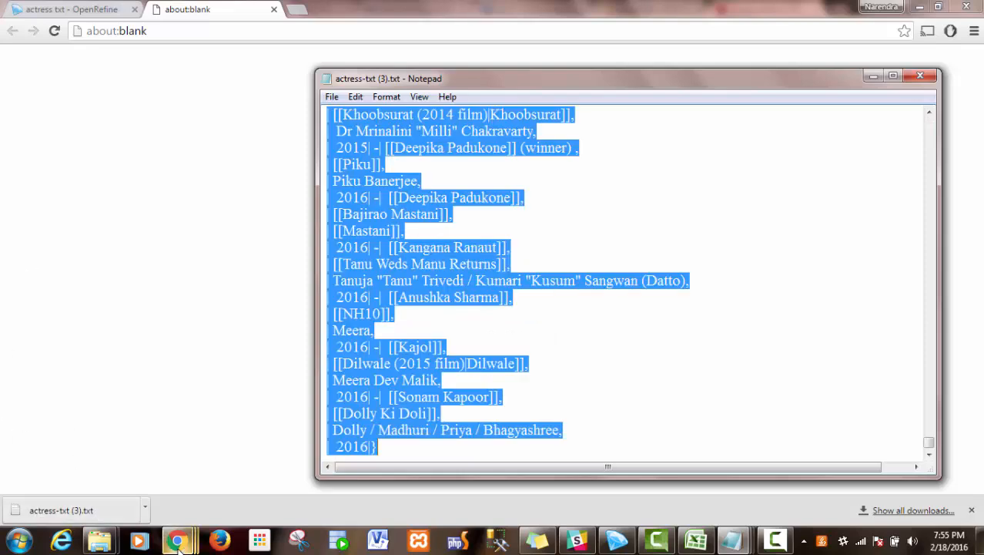
Step: Switch to the Wikipedia article on the Filmfare Award for Best Actress and open its "List of winners and nominees" section for editing
mouse_move(178, 544)
left_click(227, 491)
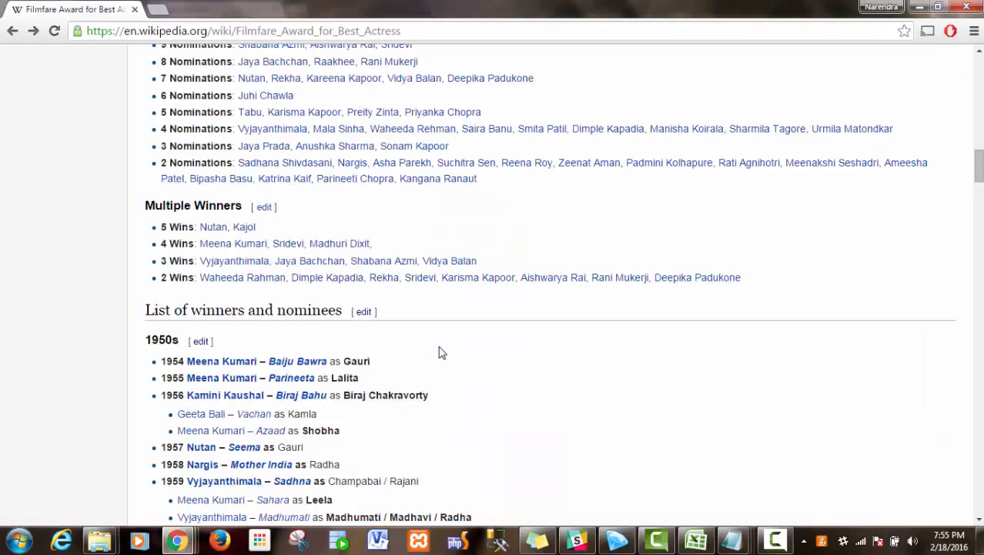
scroll(472, 347, "up", 5)
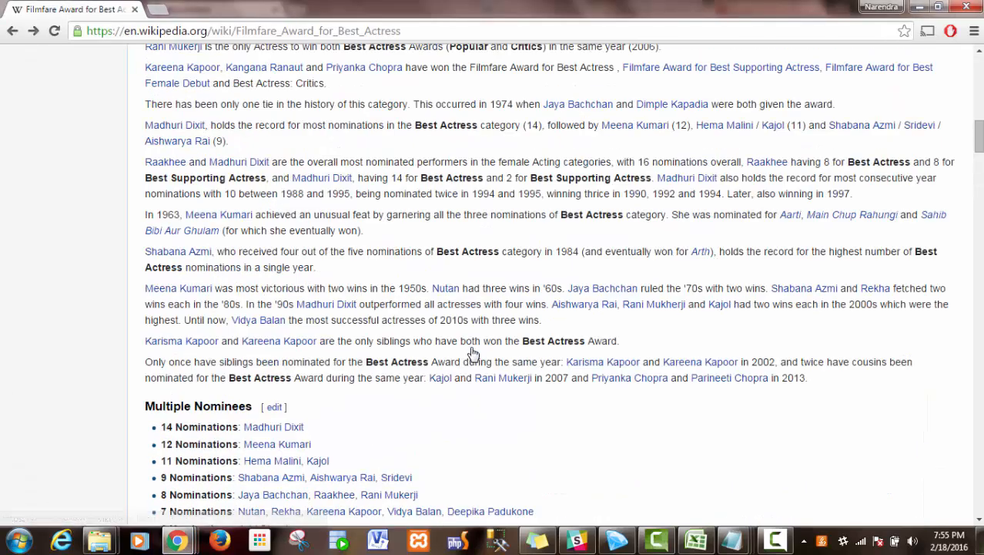
scroll(471, 351, "down", 2)
scroll(472, 352, "down", 2)
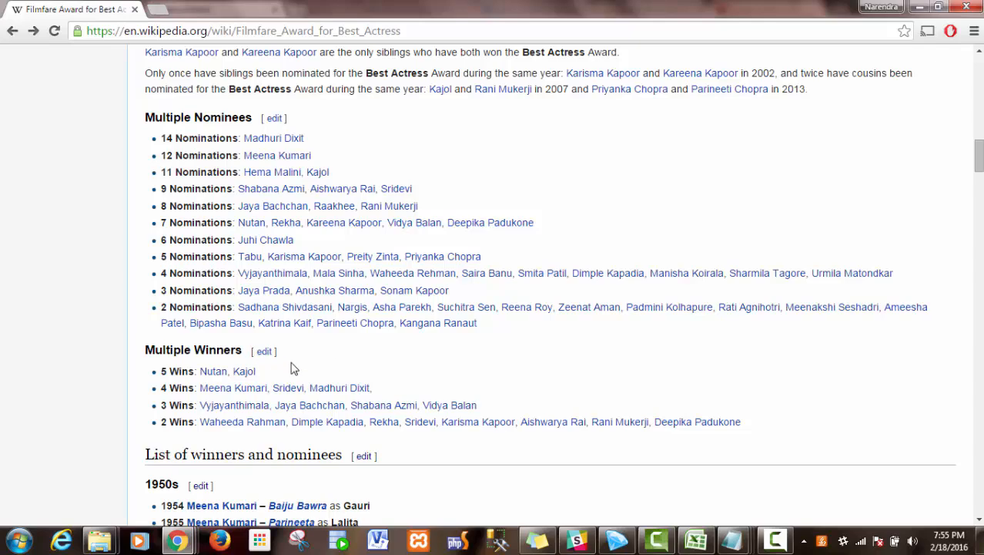
scroll(297, 370, "down", 2)
left_click(363, 312)
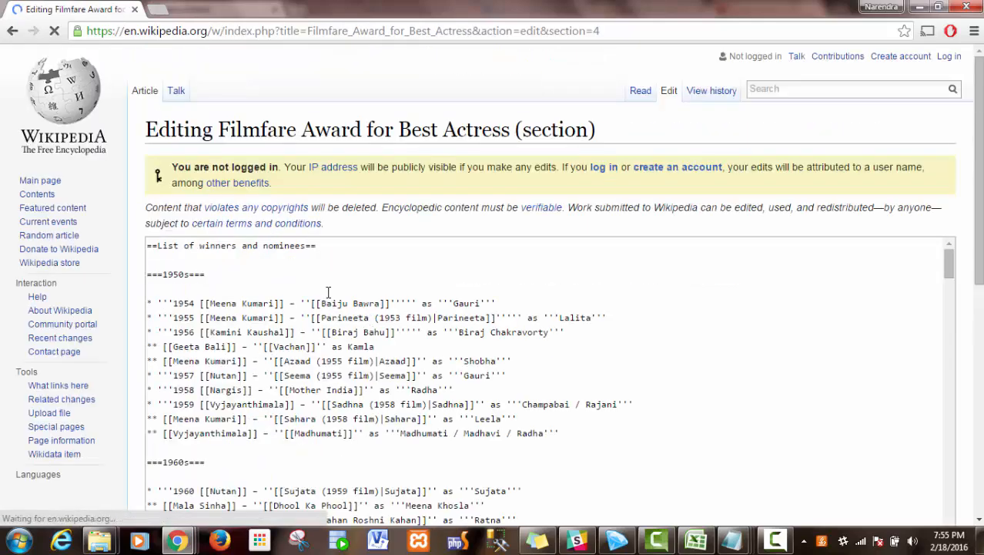
Step: Replace the section's wikitext with the copied table text and preview the resulting winners table
key("ctrl+a")
key("ctrl+v")
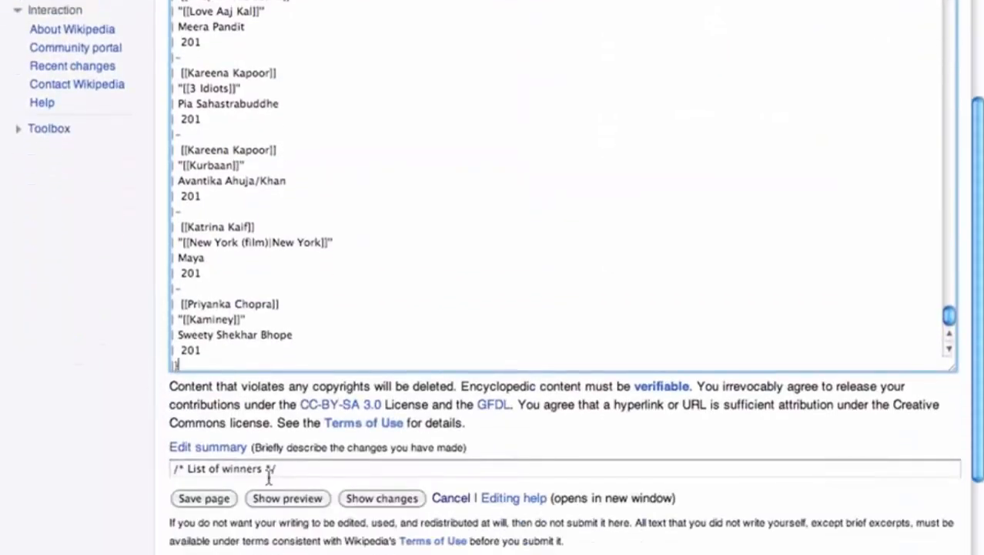
left_click(287, 499)
scroll(282, 550, "down", 1)
scroll(282, 549, "down", 2)
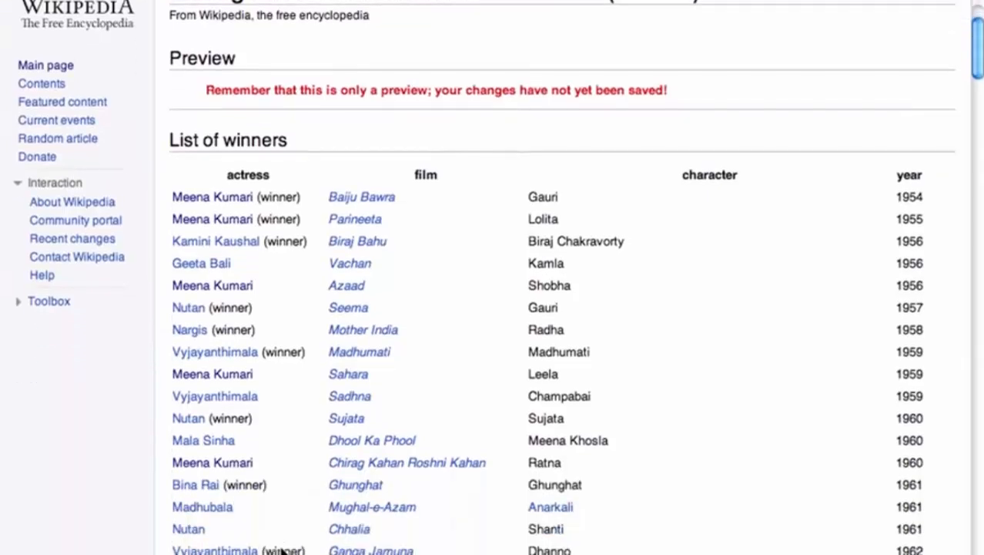
scroll(281, 550, "down", 3)
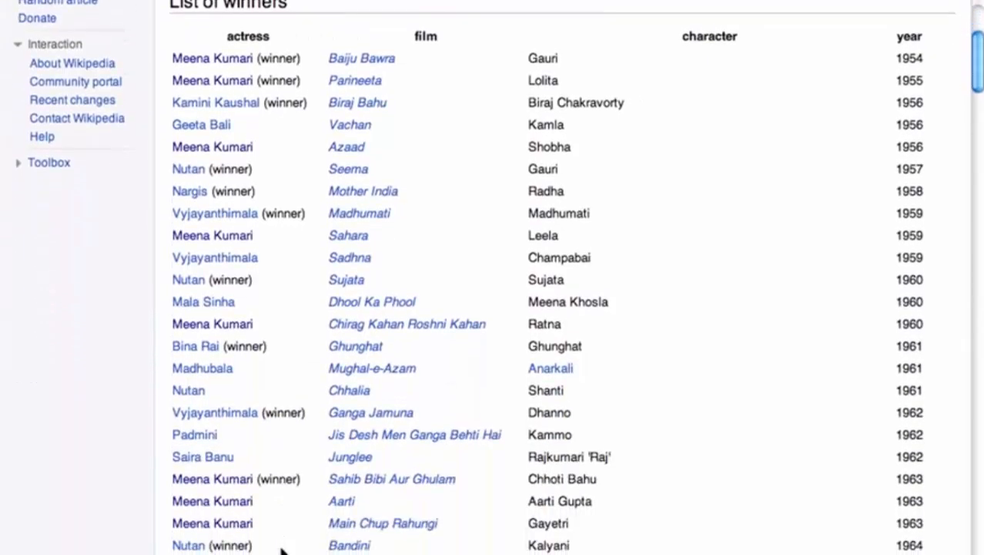